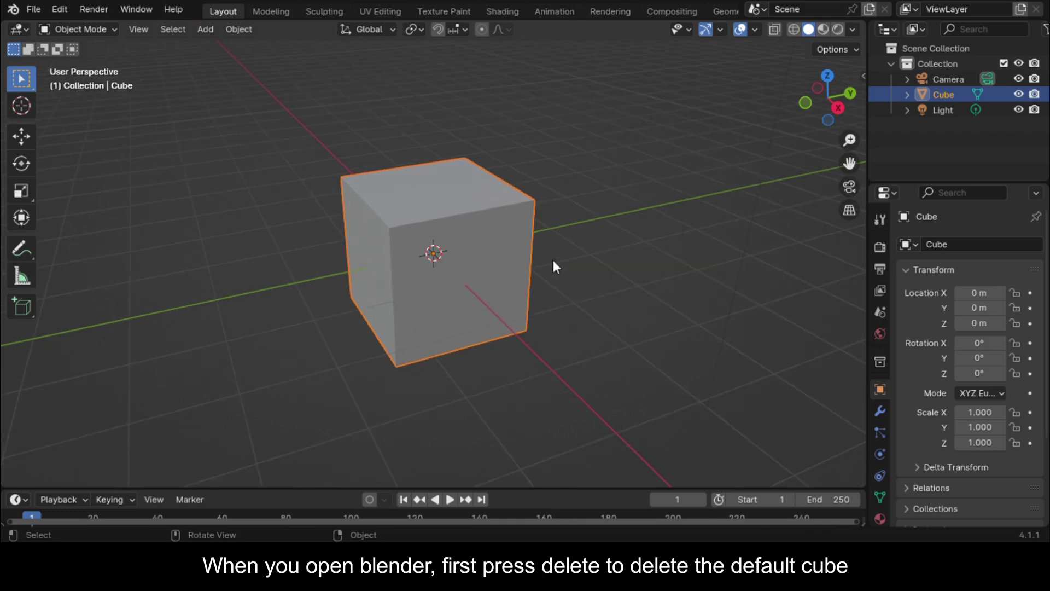
Step: Delete the default cube and append the Cube.002 can mesh from D:\projects\can.blend
key(Delete)
click(206, 29)
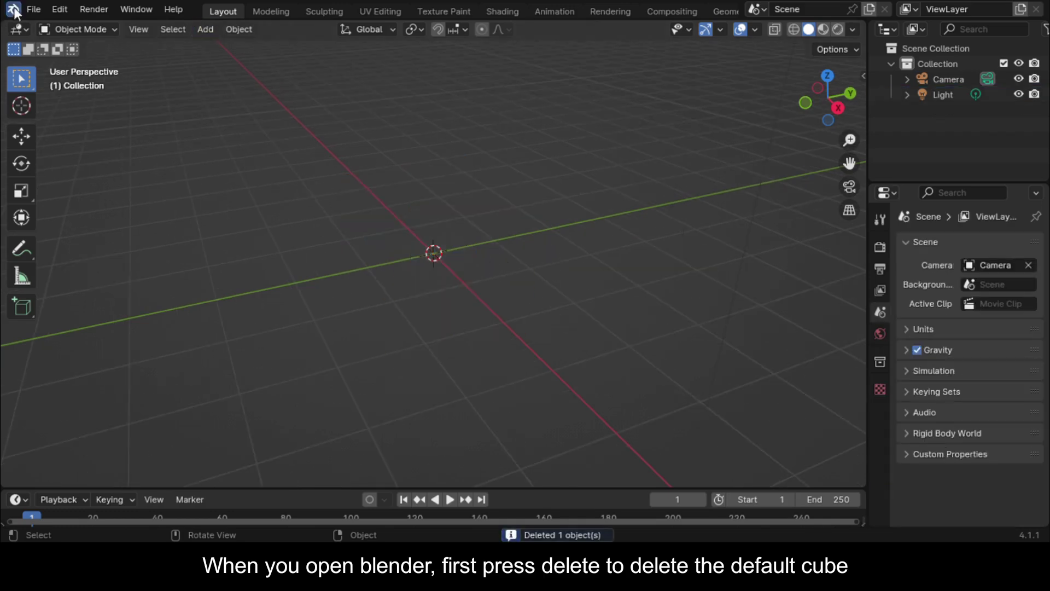
click(42, 8)
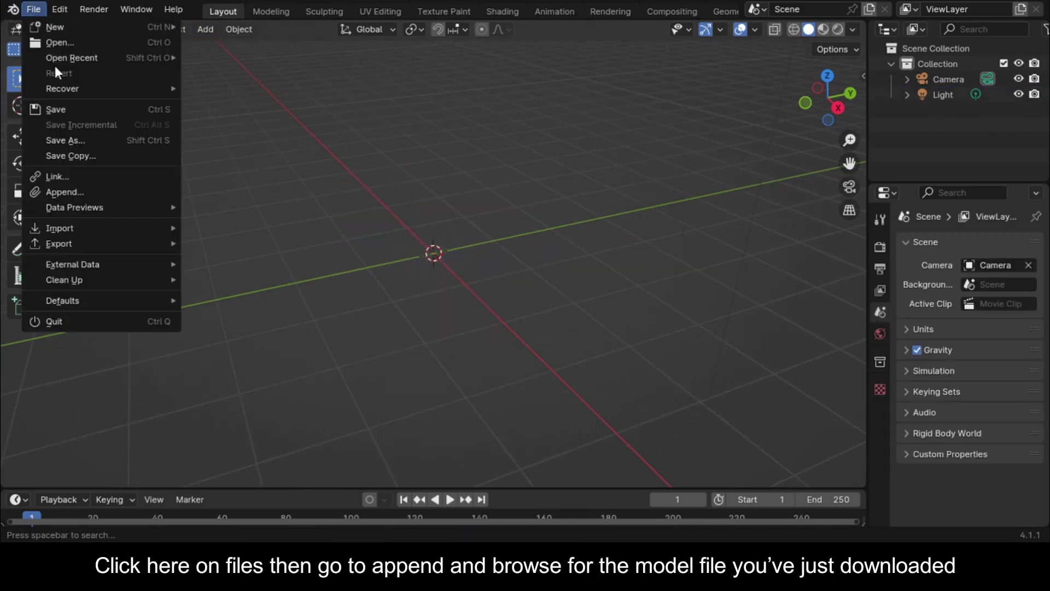
click(101, 192)
click(186, 355)
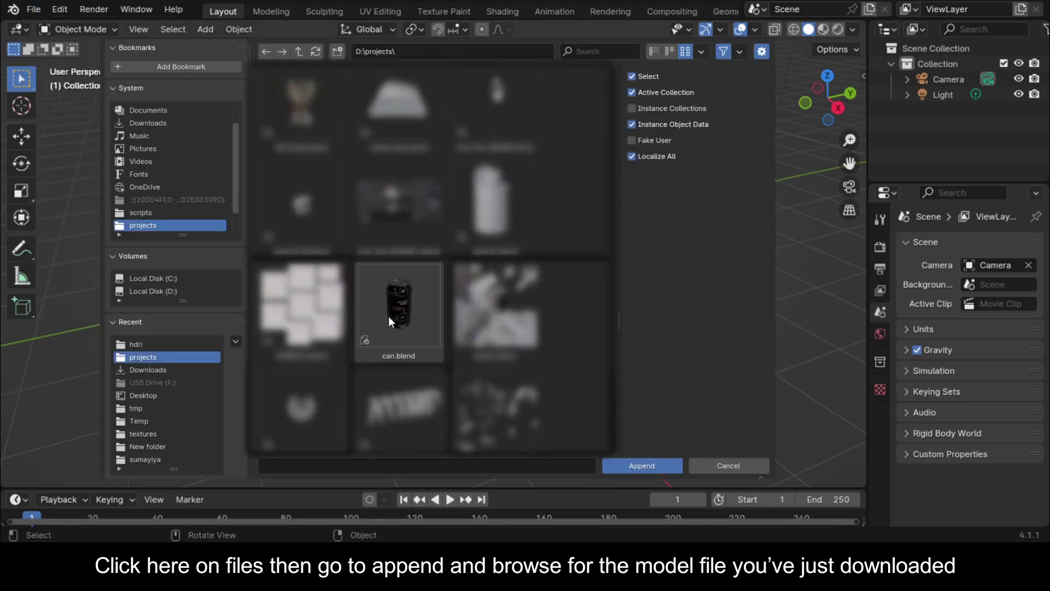
double_click(391, 313)
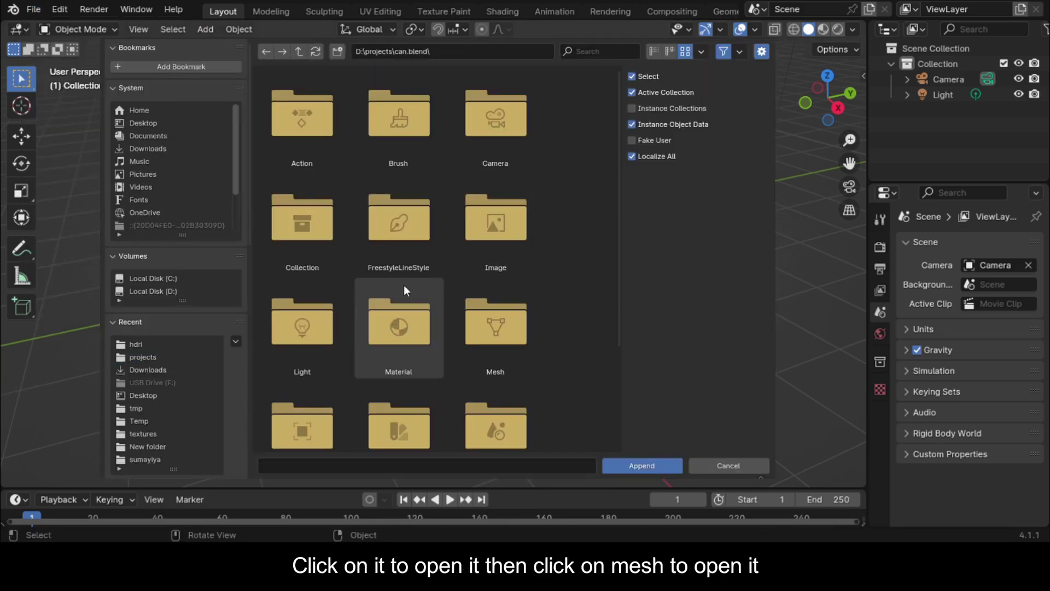
click(505, 333)
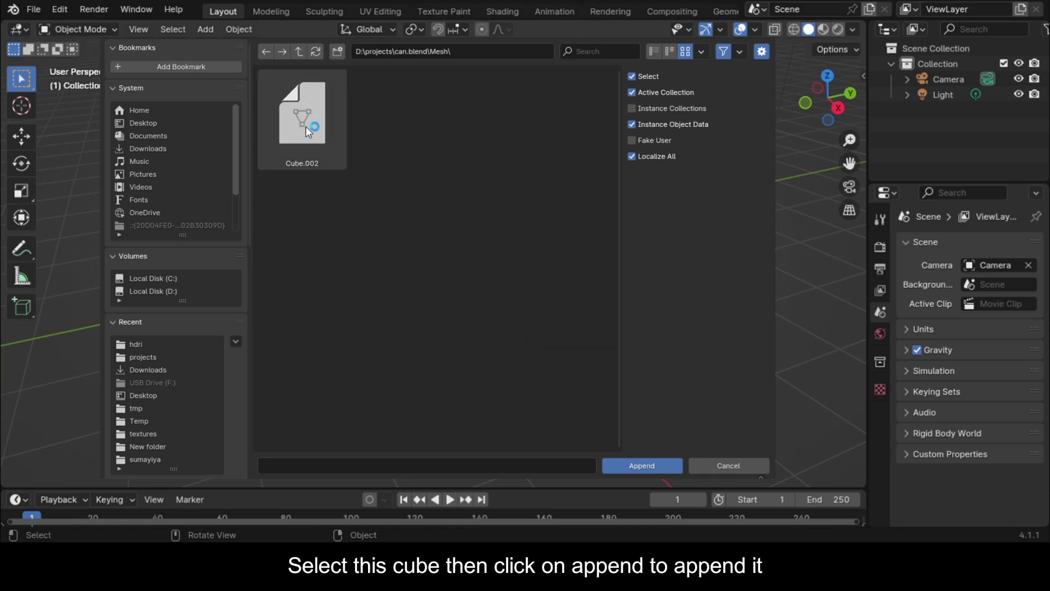
click(300, 120)
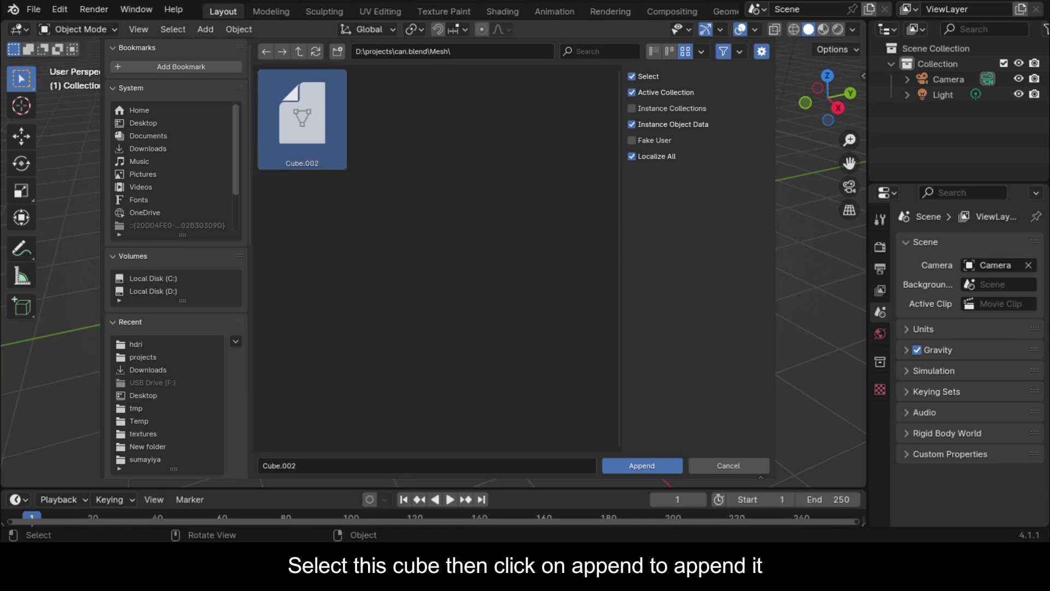
click(641, 465)
Step: Move the can straight up along Z to about 1.88 m
click(608, 327)
click(485, 190)
scroll(684, 98, down, 2)
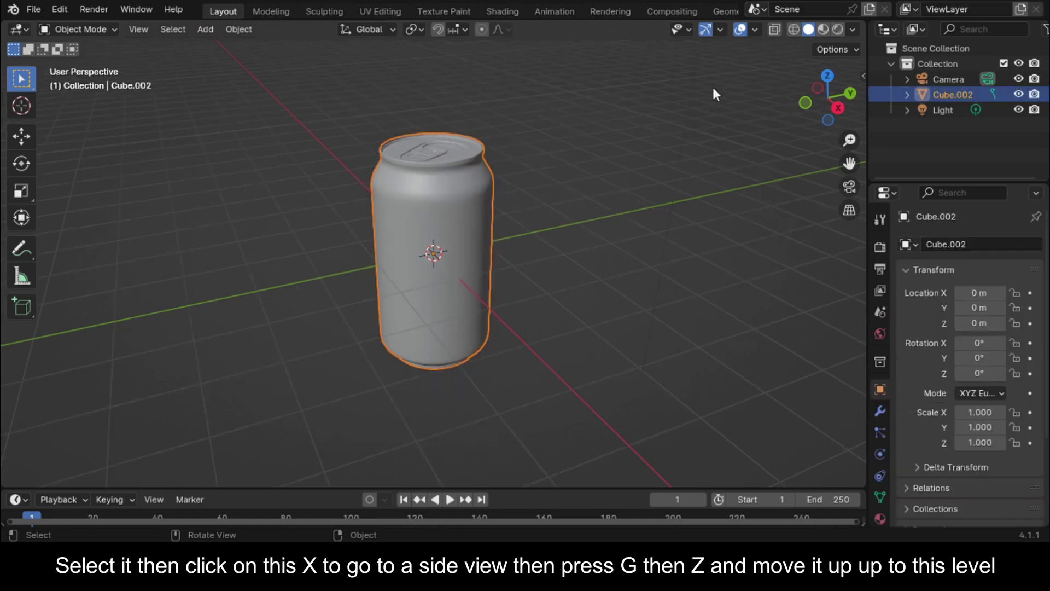
click(839, 105)
key(g)
key(z)
click(540, 169)
scroll(516, 172, up, 10)
middle_drag(516, 172, 685, 188)
scroll(562, 229, down, 5)
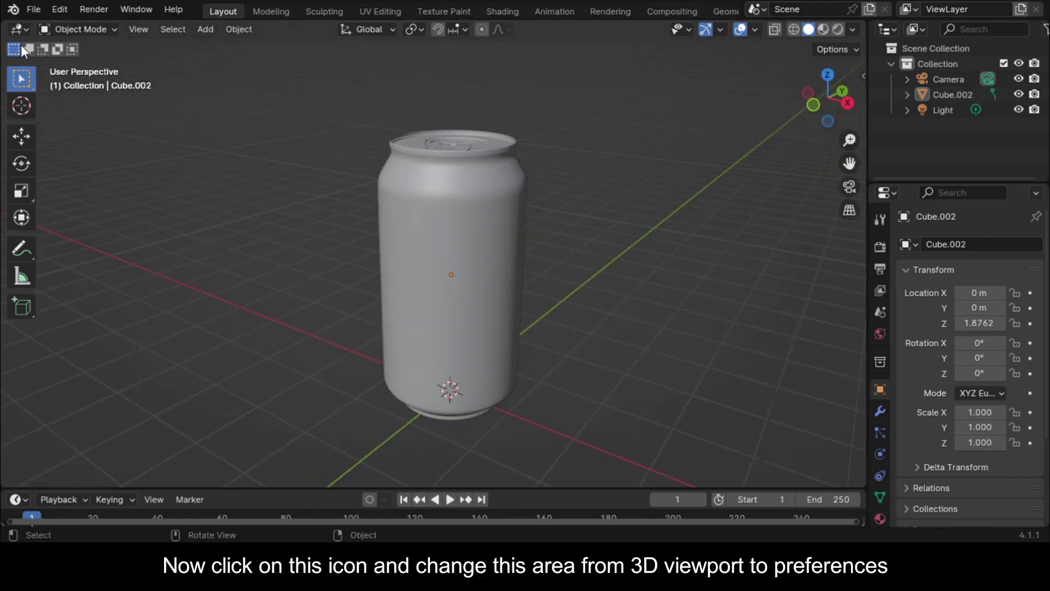
click(20, 29)
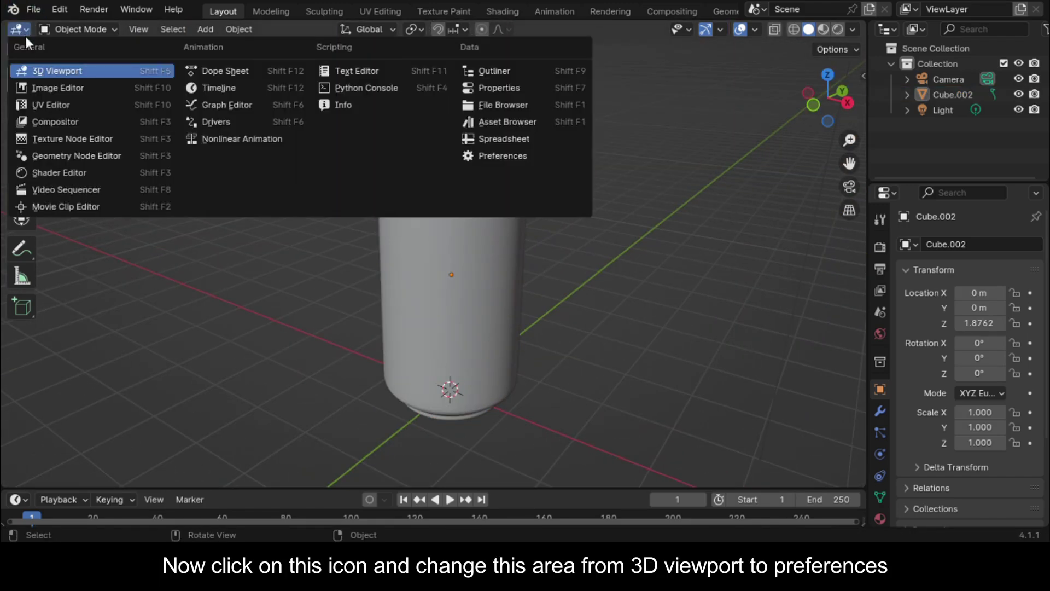
click(475, 156)
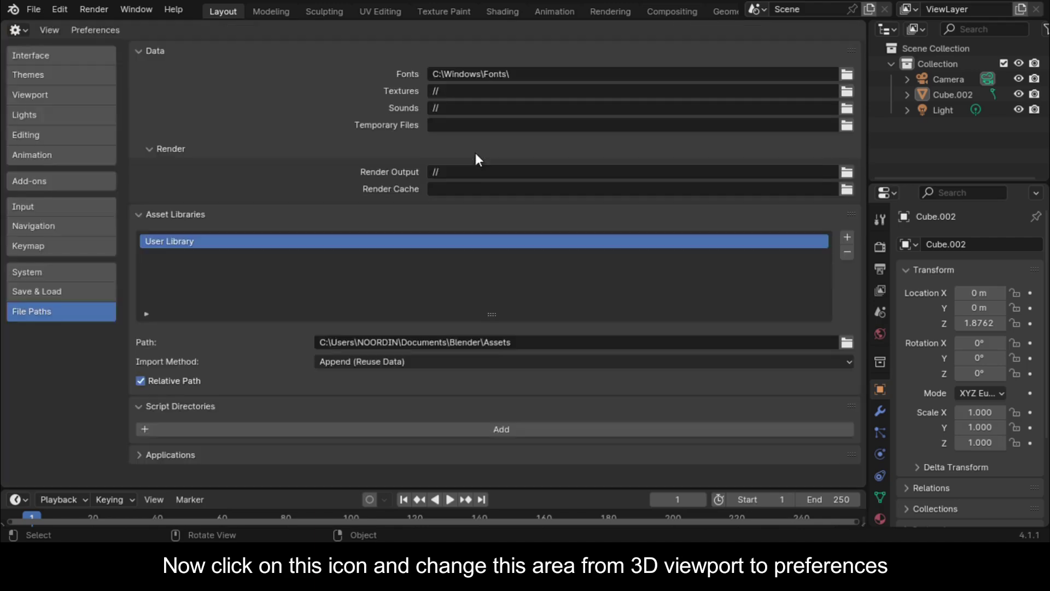
click(25, 185)
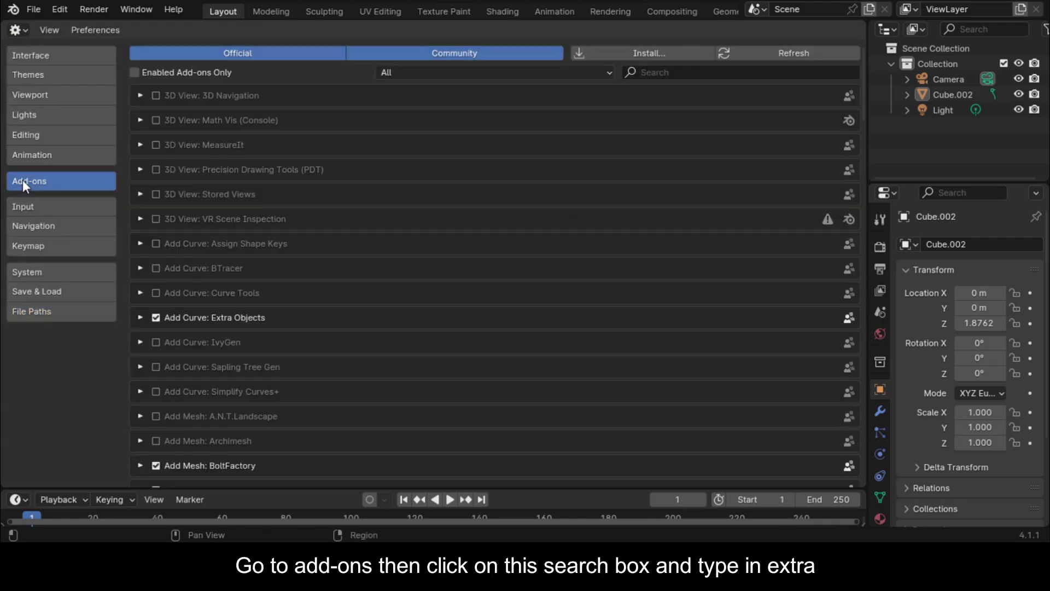
click(697, 78)
text(extra)
click(154, 93)
click(155, 94)
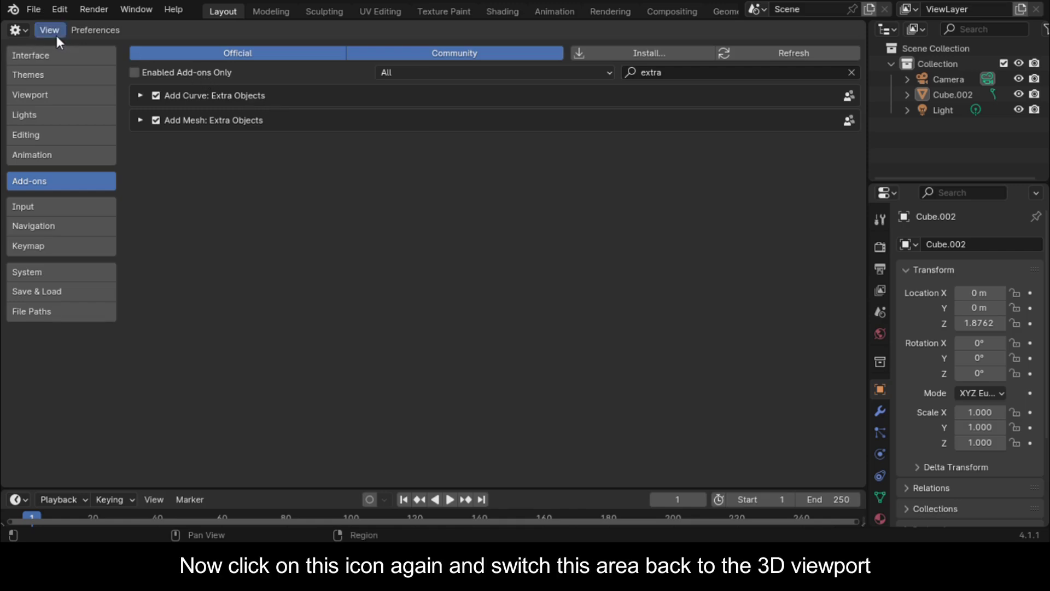
click(18, 29)
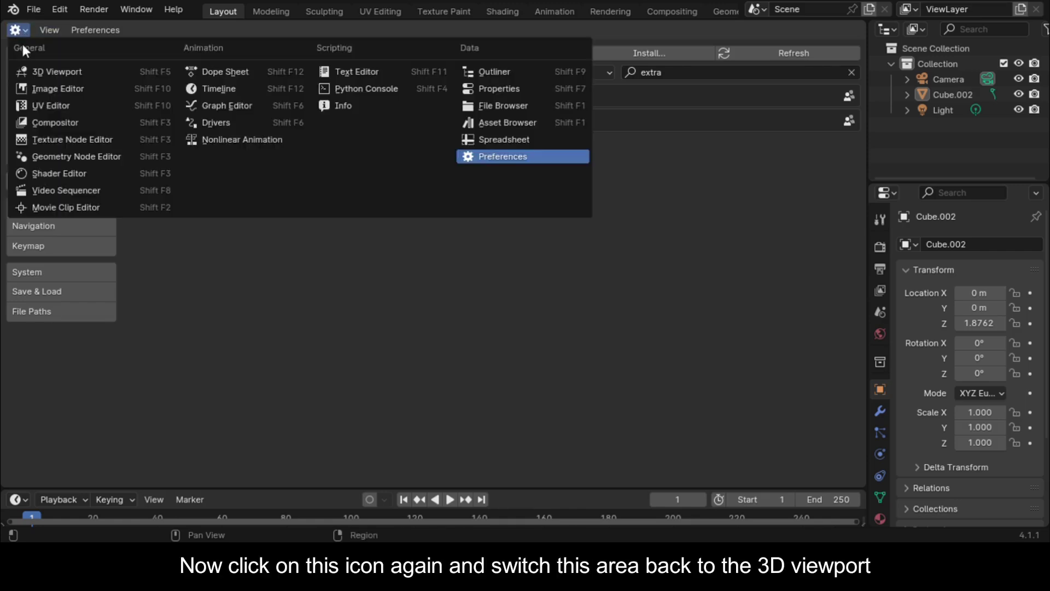
click(39, 71)
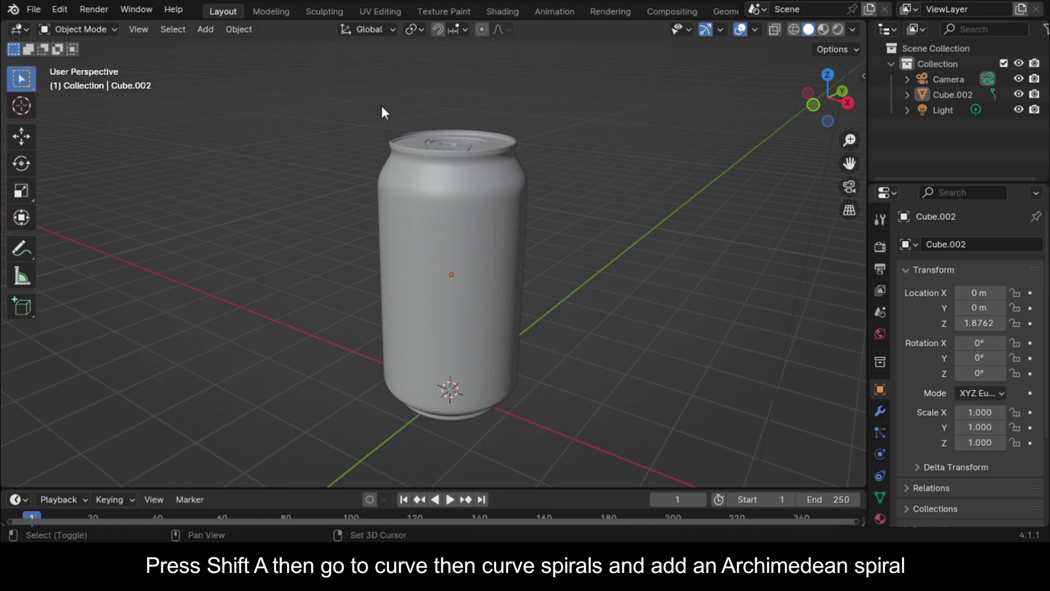
Step: Add an Archimedean spiral curve and expand its settings panel
key(shift+a)
mouse_move(302, 144)
mouse_move(488, 491)
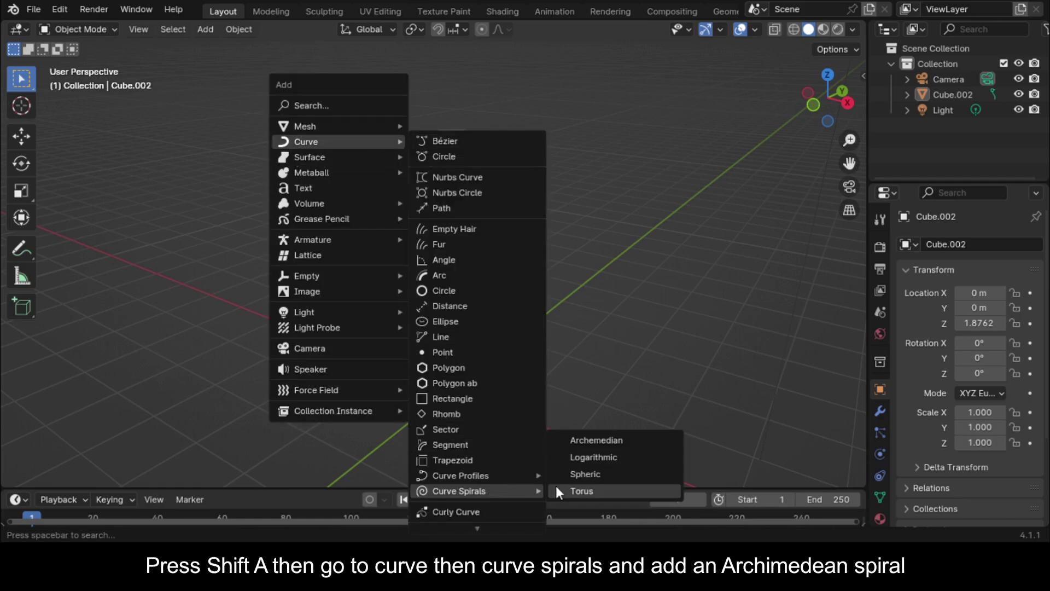
click(590, 438)
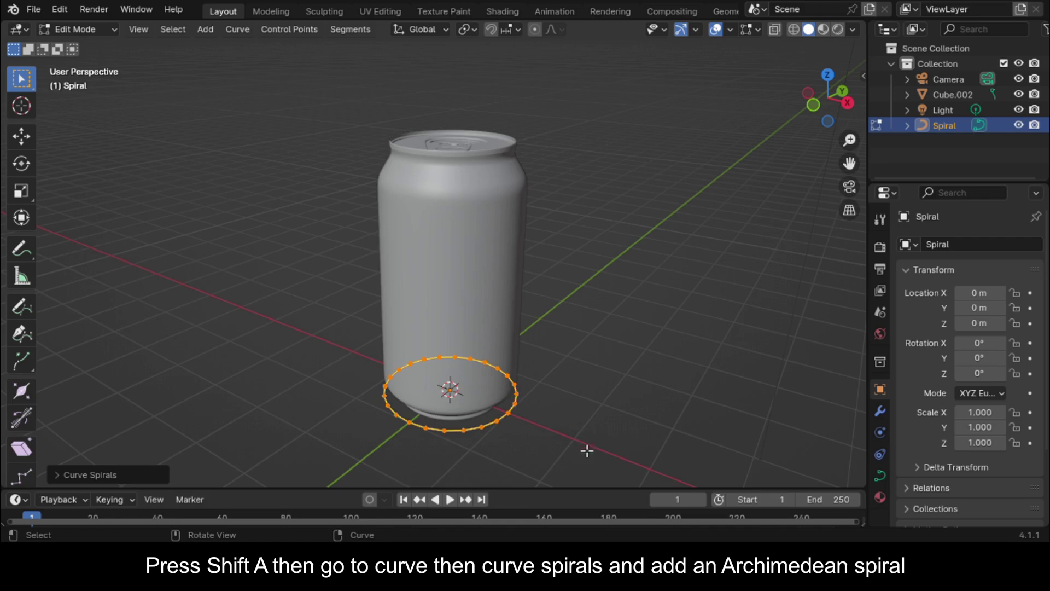
click(55, 474)
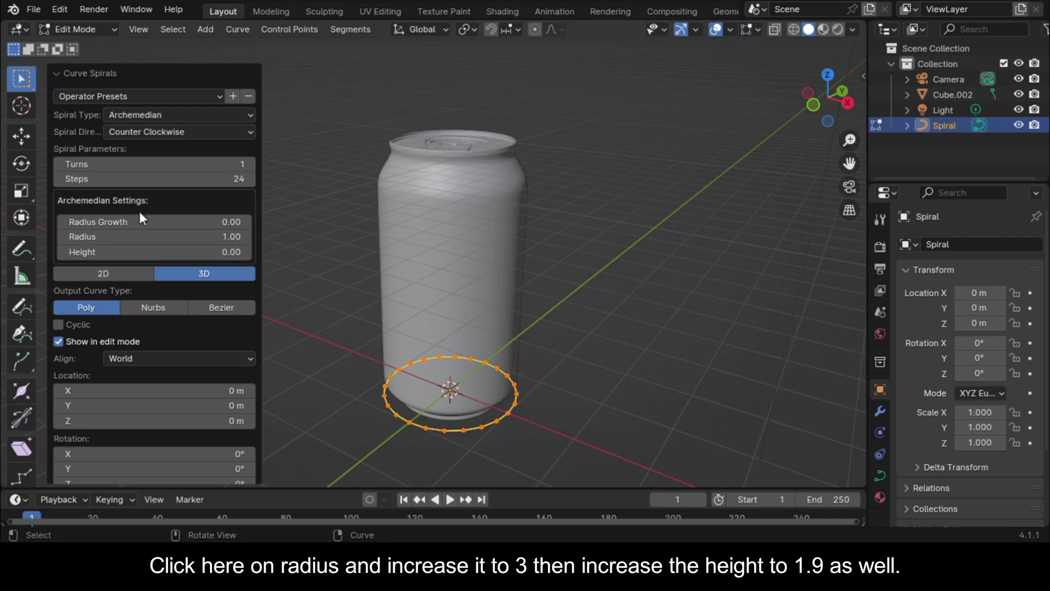
Step: Give the spiral radius 3, height 1.9 and 3 turns
drag(142, 237, 219, 236)
click(849, 102)
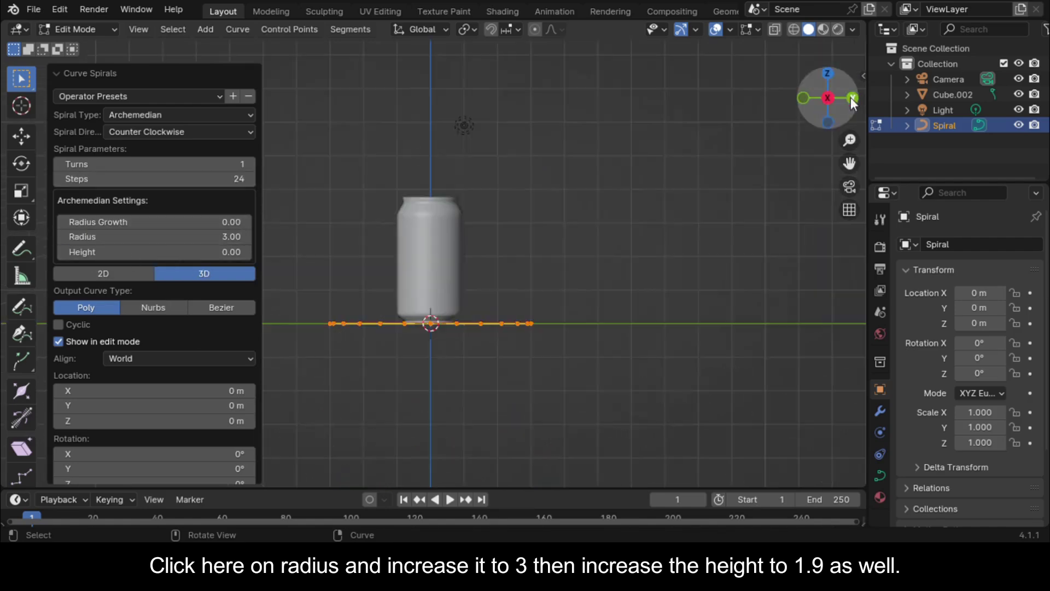
drag(137, 252, 292, 254)
click(164, 251)
text(1.9)
key(Return)
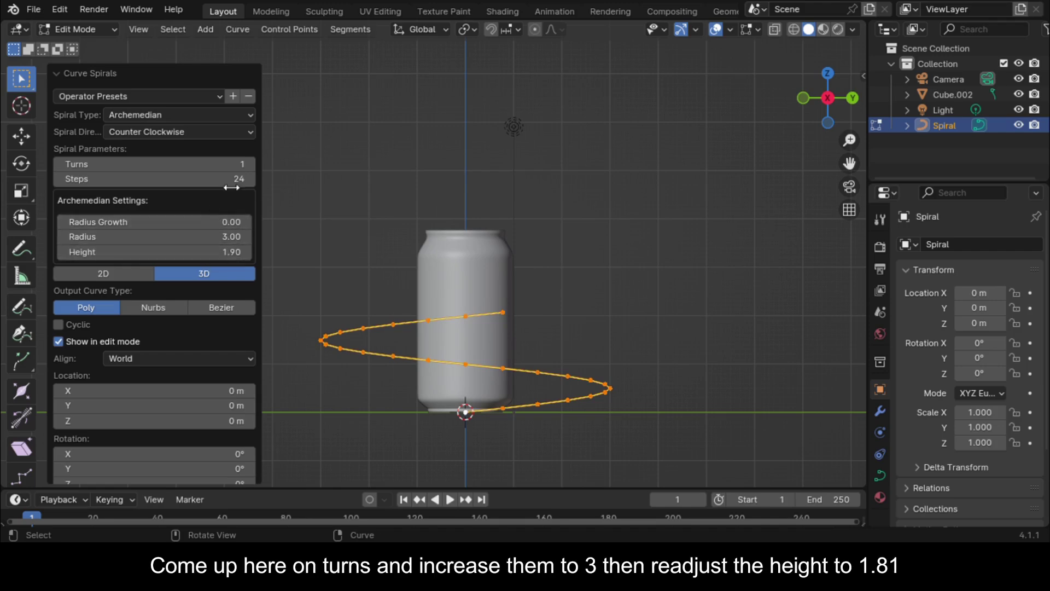
click(248, 164)
click(248, 165)
Step: Lower the spiral height to 1.81 and raise its steps to 30
mouse_move(629, 235)
middle_down()
mouse_move(663, 226)
mouse_move(635, 230)
middle_up()
click(61, 251)
click(62, 251)
click(61, 251)
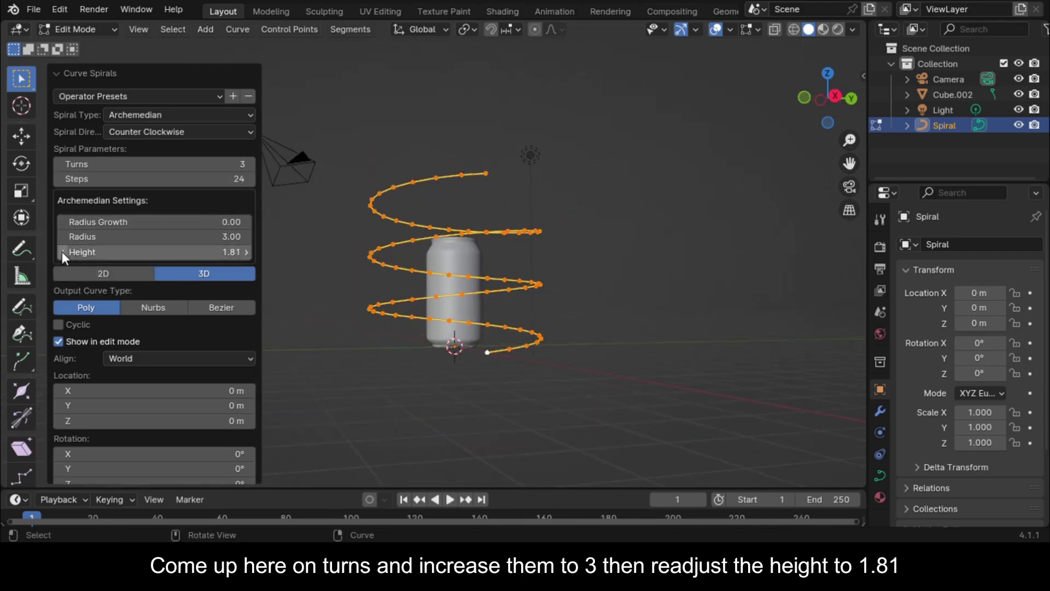
click(835, 96)
drag(253, 184, 279, 202)
middle_drag(482, 273, 524, 235)
Step: Return to Object Mode and add a new cube
key(Tab)
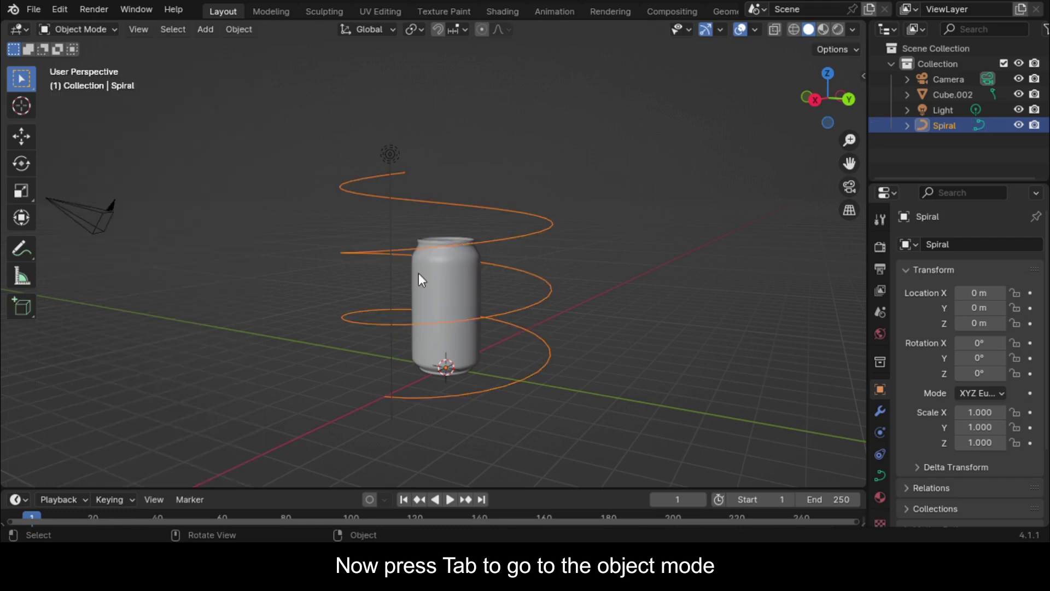
middle_drag(439, 270, 453, 212)
key(shift+a)
mouse_move(419, 211)
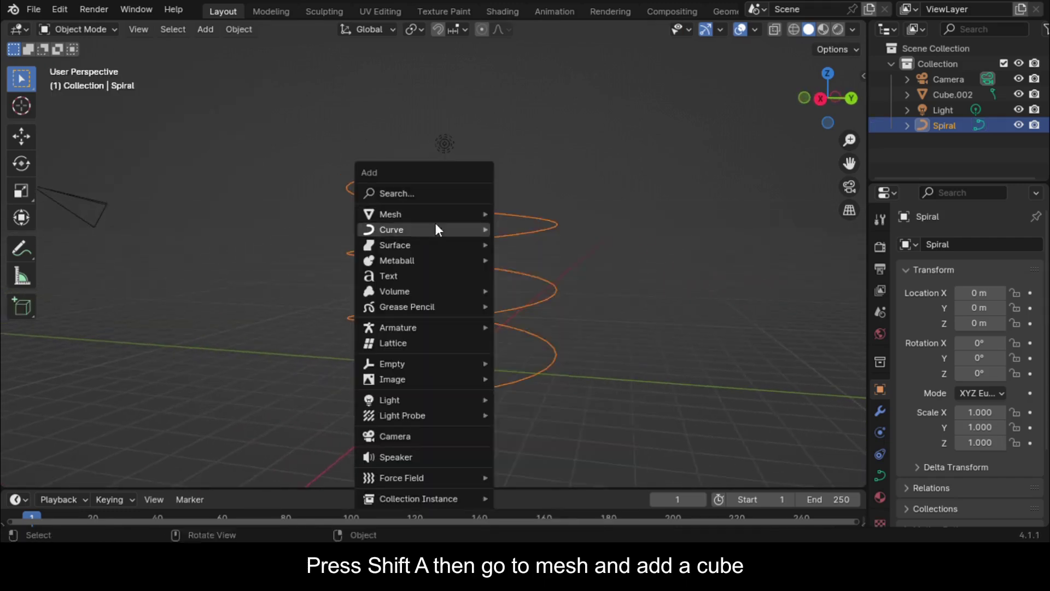
click(511, 228)
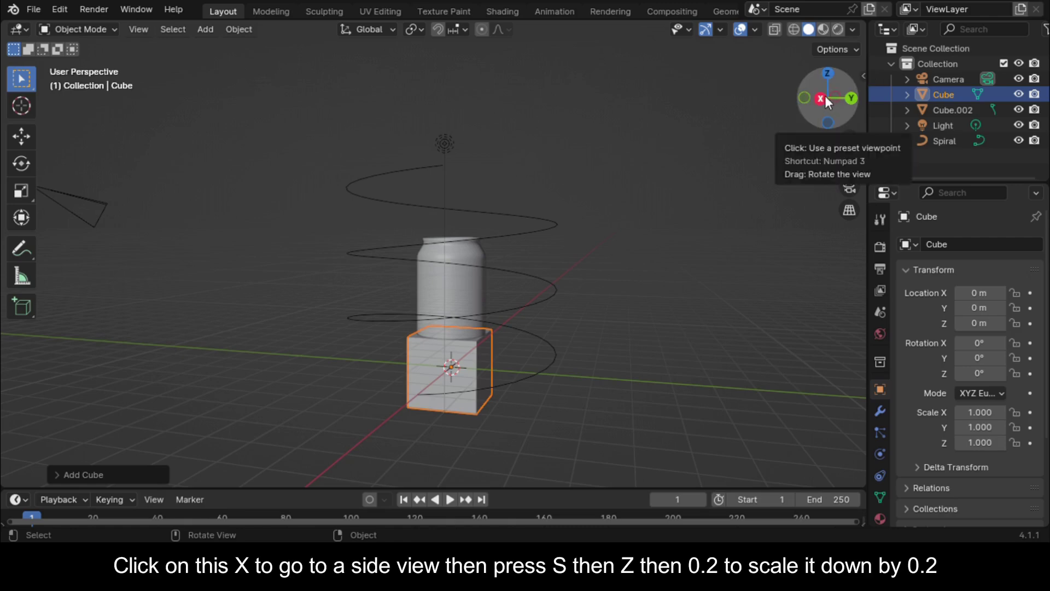
Step: Flatten the new cube to 0.2 on Z with sz0.2
click(829, 97)
scroll(572, 296, up, 1)
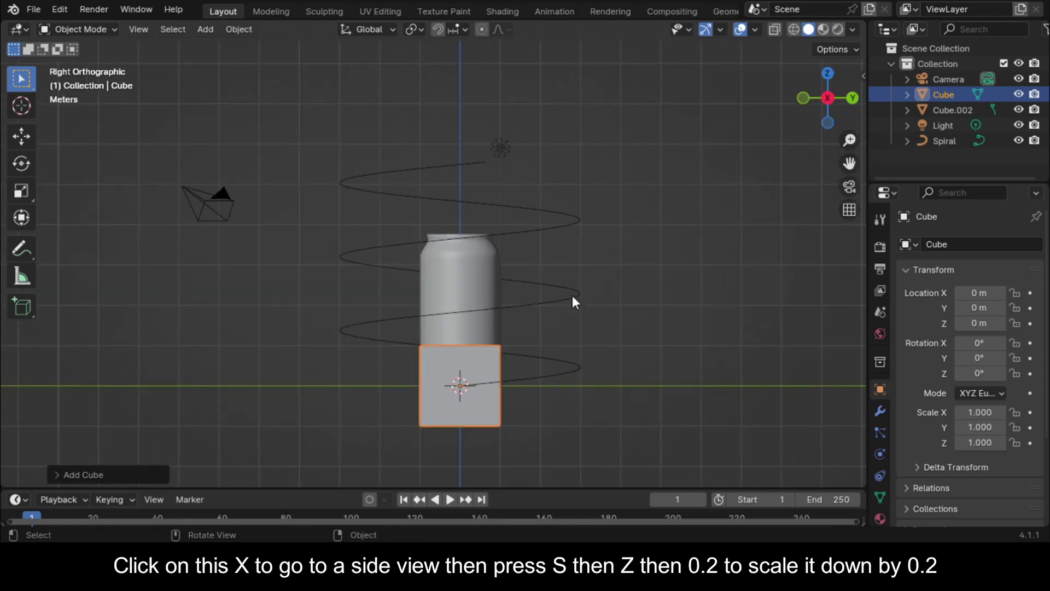
text(sz)
text(0.2)
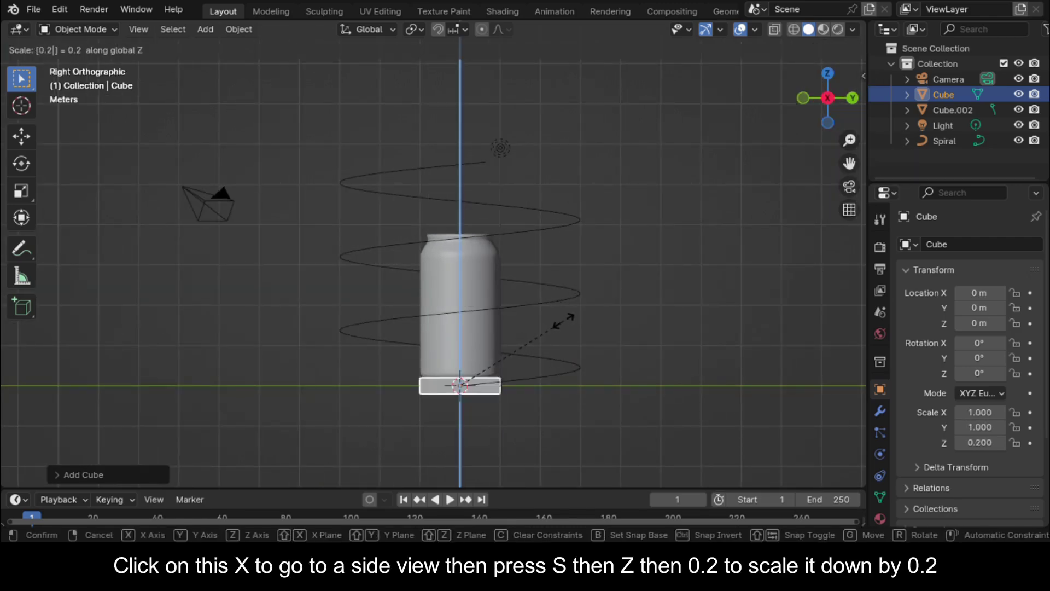
key(Return)
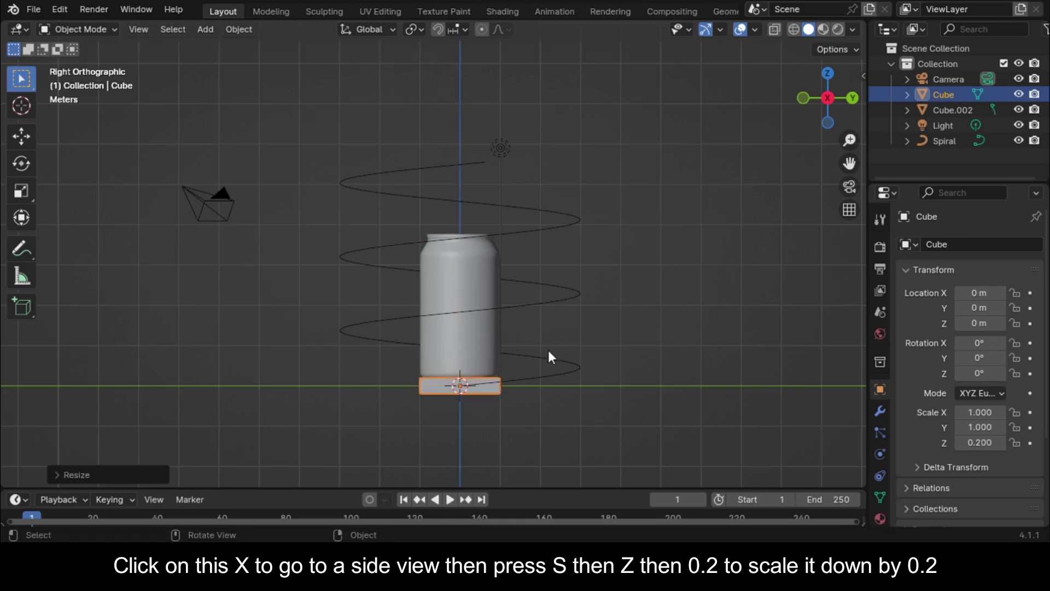
Step: Lower the thin slab along Z to about -0.65, beneath the can
key(g)
key(z)
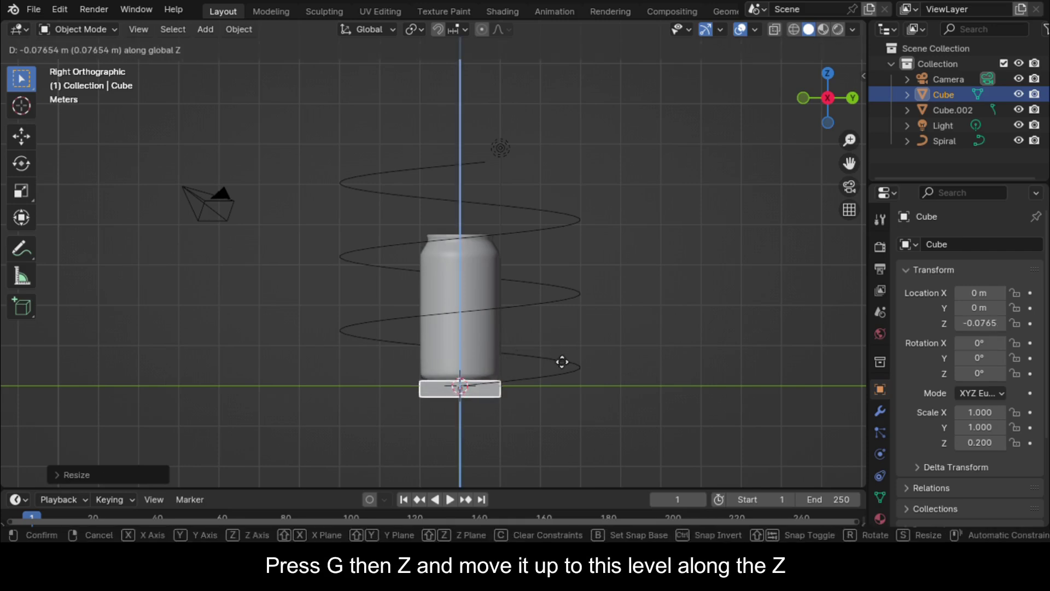
click(568, 382)
middle_drag(574, 335, 539, 350)
Step: Add a second cube and scale it up by 4
key(shift+a)
mouse_move(426, 182)
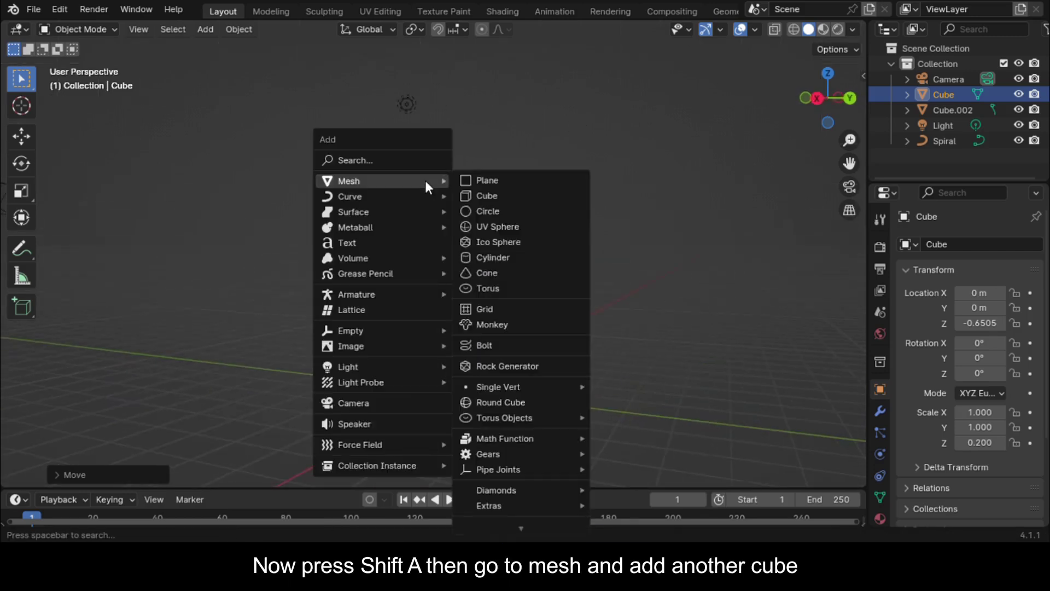
click(486, 196)
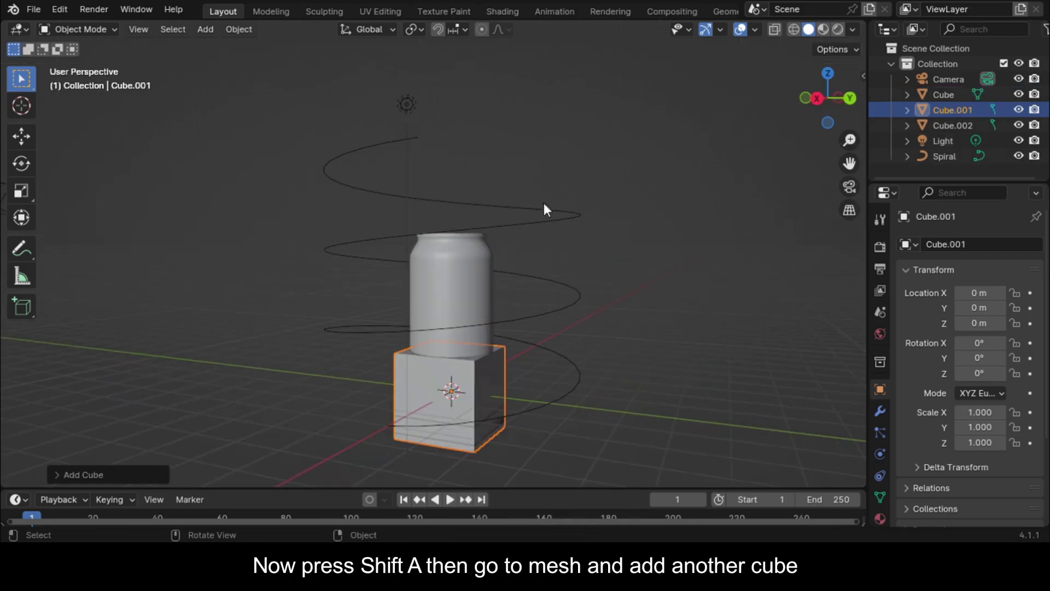
click(820, 98)
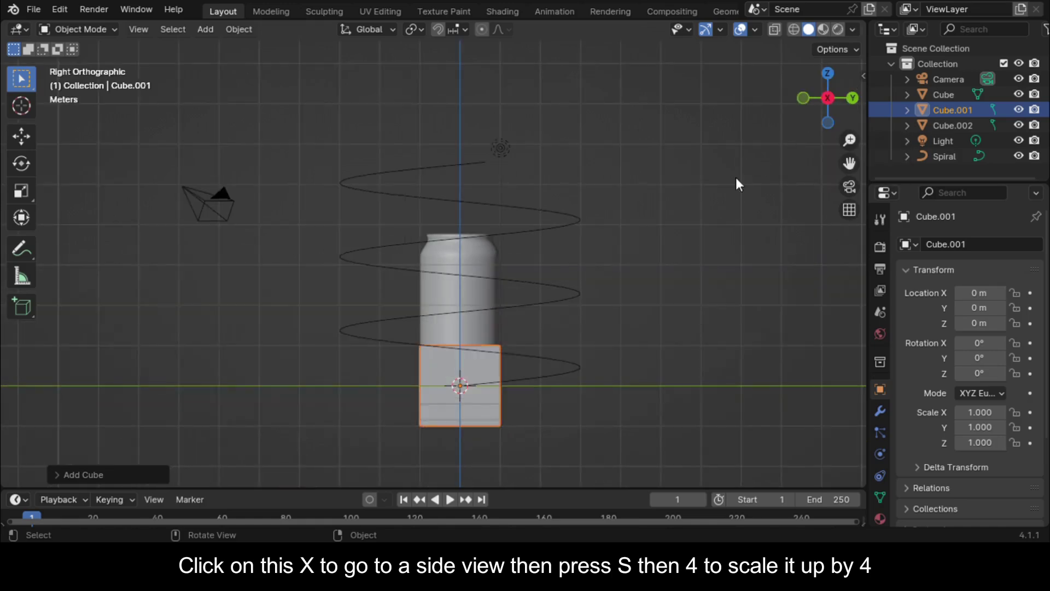
key(s)
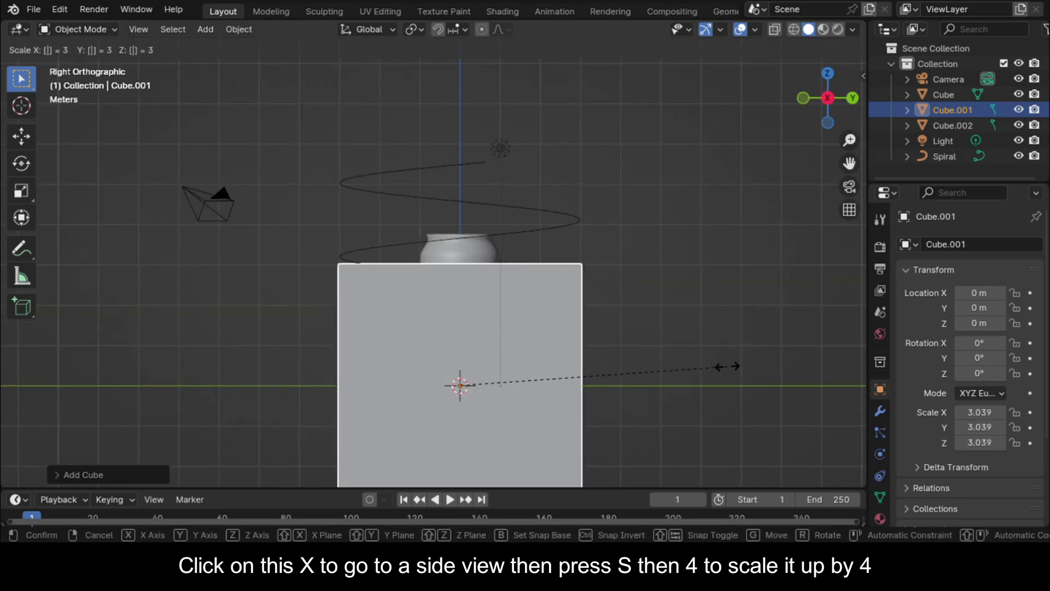
key(4)
click(728, 366)
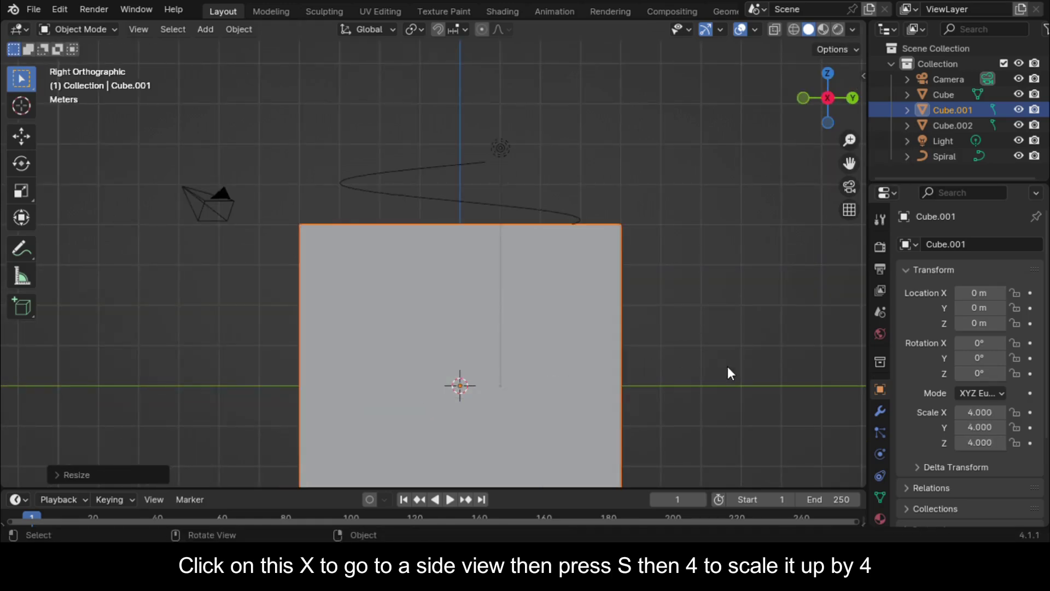
Step: Turn on X-ray and raise the big cube to Z 2.5129 around the can
key(alt+z)
click(772, 30)
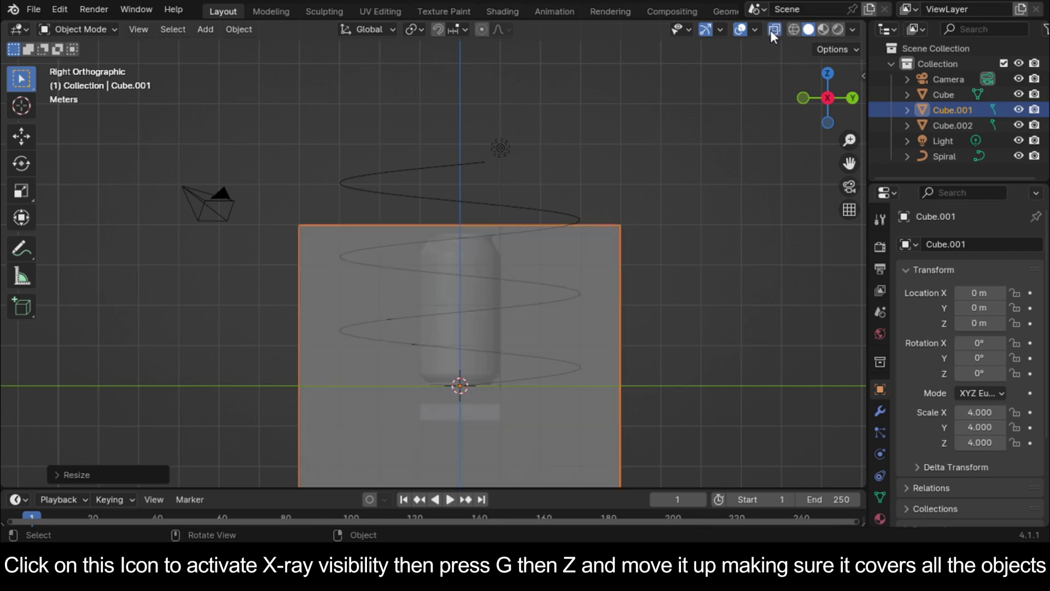
scroll(732, 231, down, 3)
key(g)
key(z)
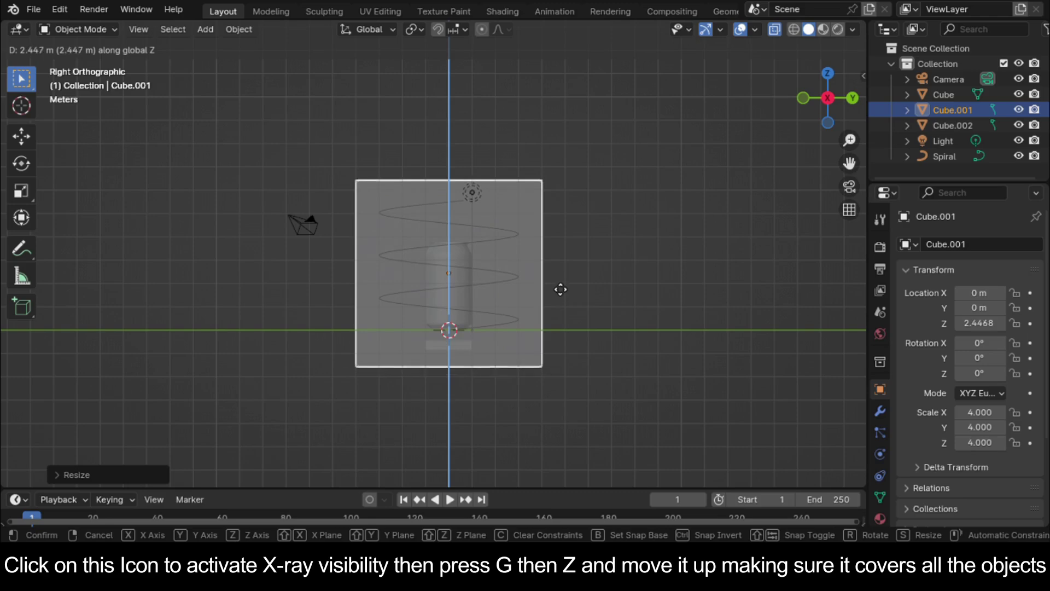
click(562, 287)
scroll(609, 276, up, 2)
middle_drag(609, 275, 527, 130)
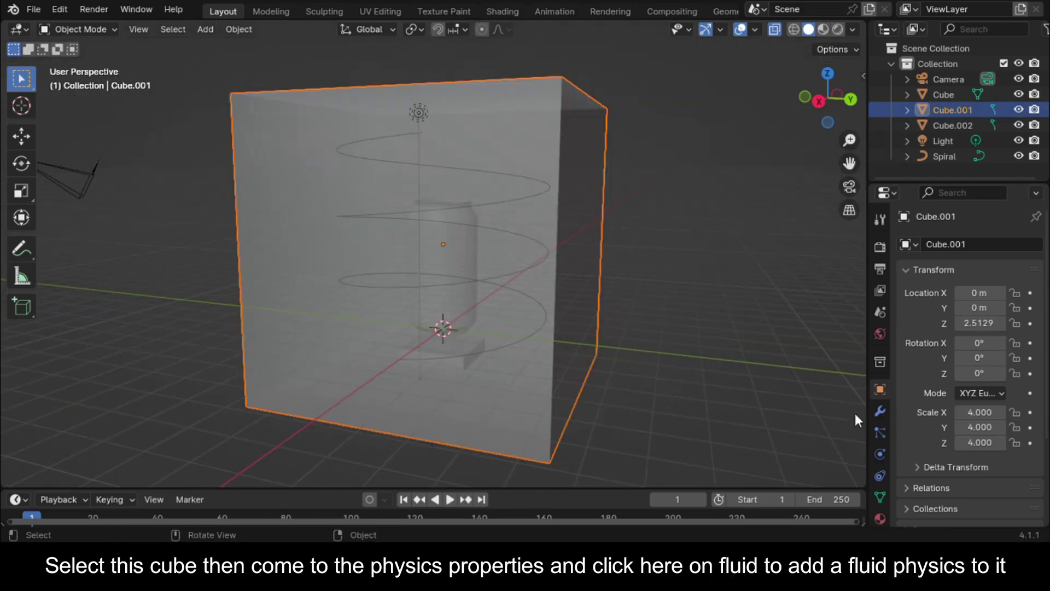
Step: Make Cube.001 a Liquid fluid Domain, then add fluid physics to the slab cube
click(879, 453)
click(988, 330)
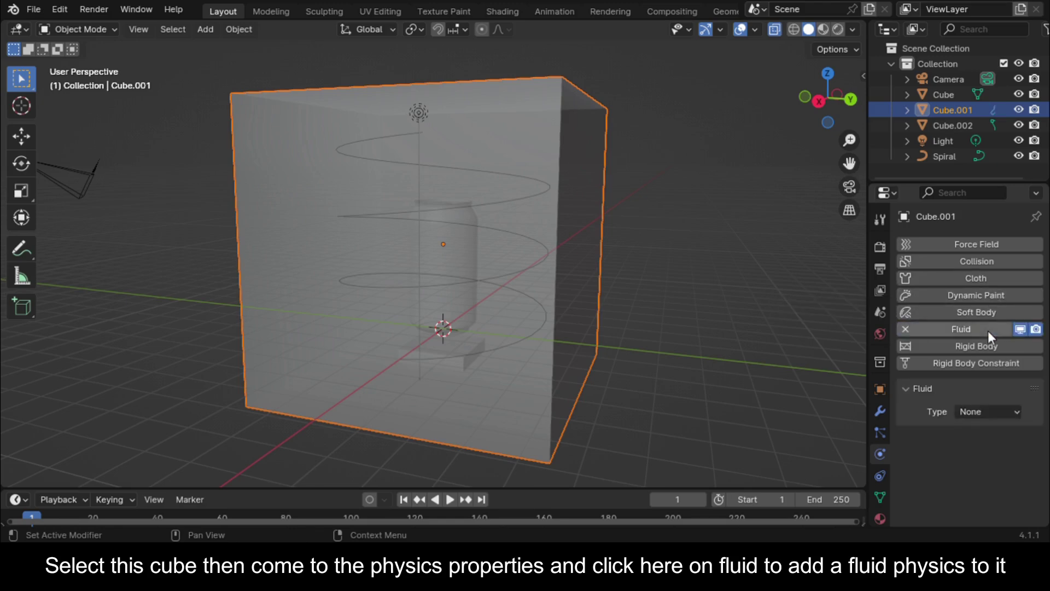
click(999, 412)
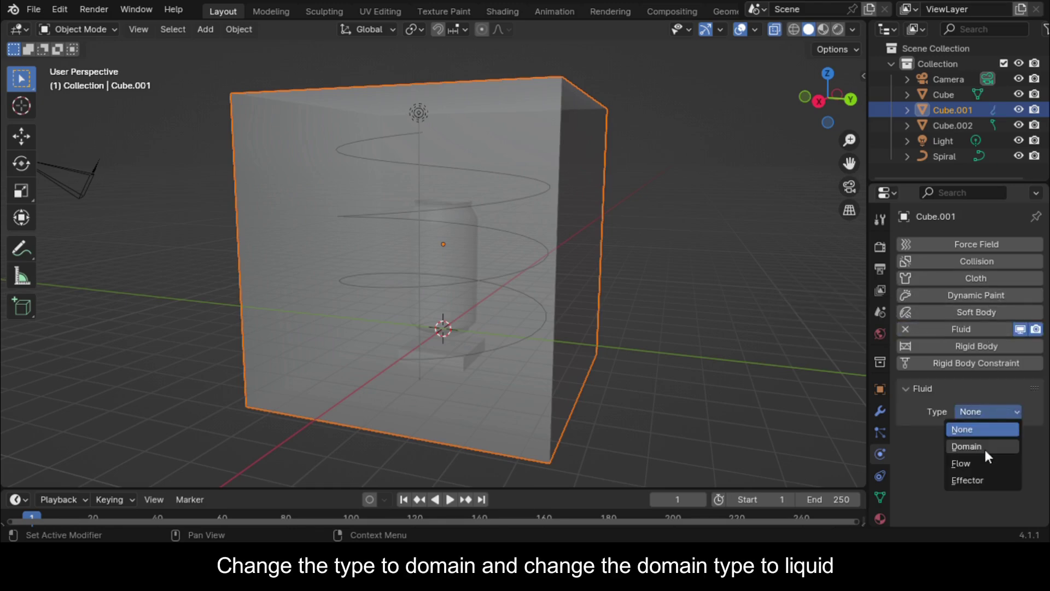
click(983, 447)
click(986, 460)
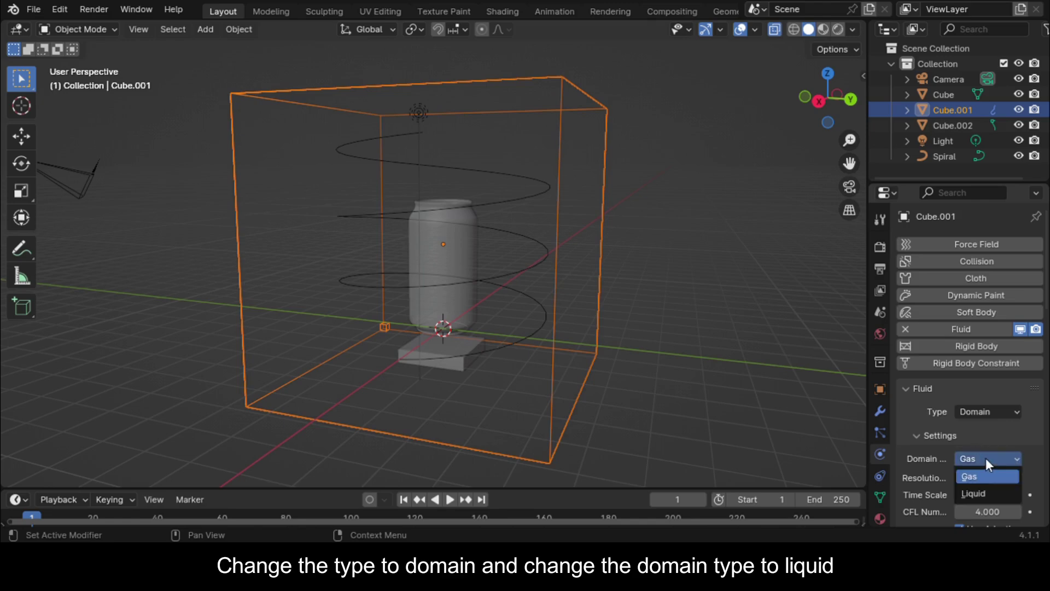
click(983, 493)
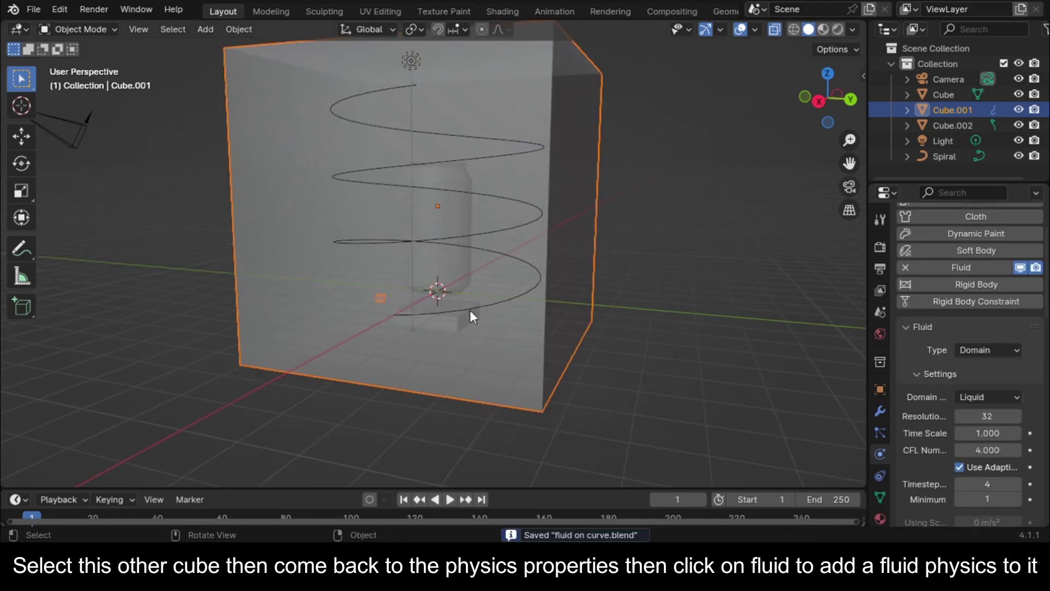
click(459, 319)
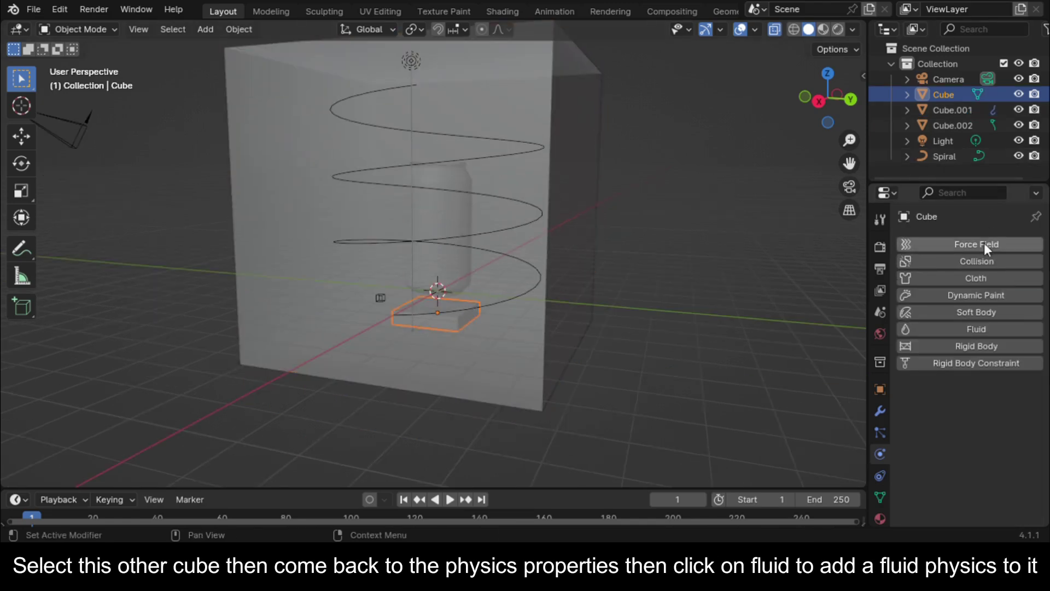
click(981, 328)
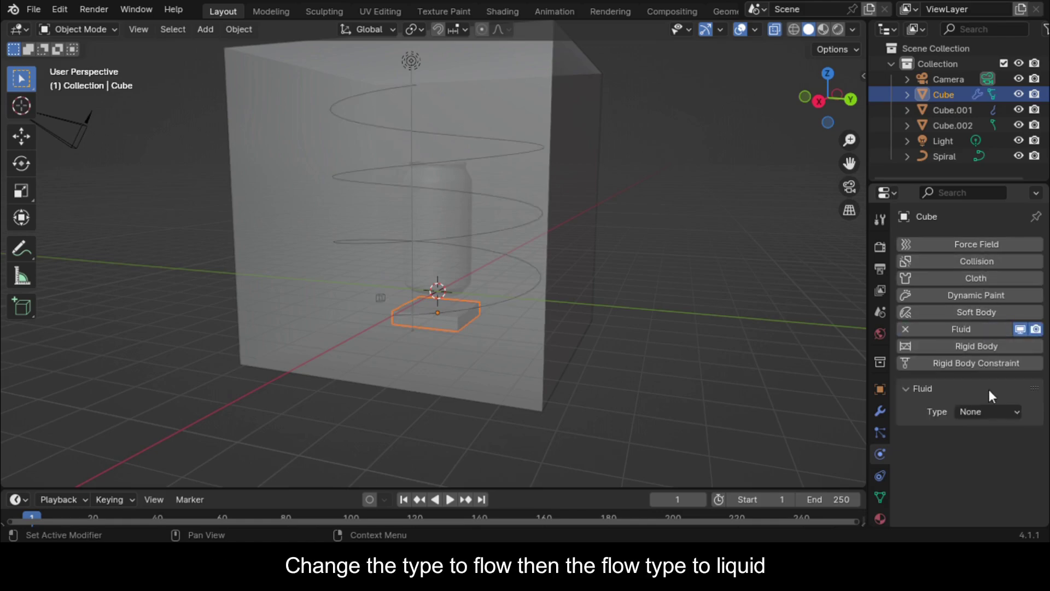
Step: Set the slab cube's fluid type to Flow with flow type Liquid
click(991, 411)
click(984, 462)
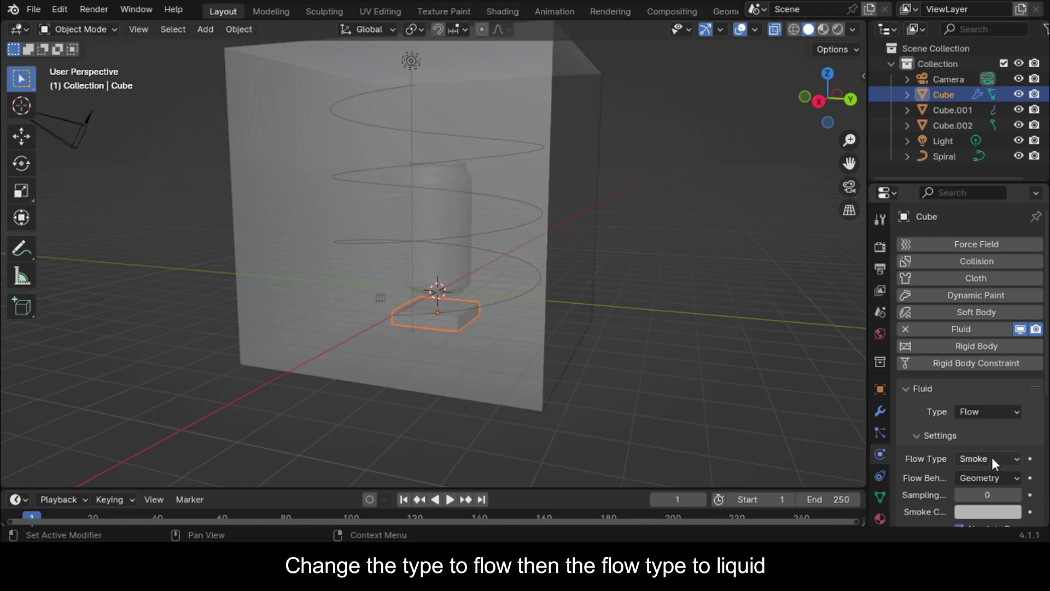
click(990, 457)
click(973, 514)
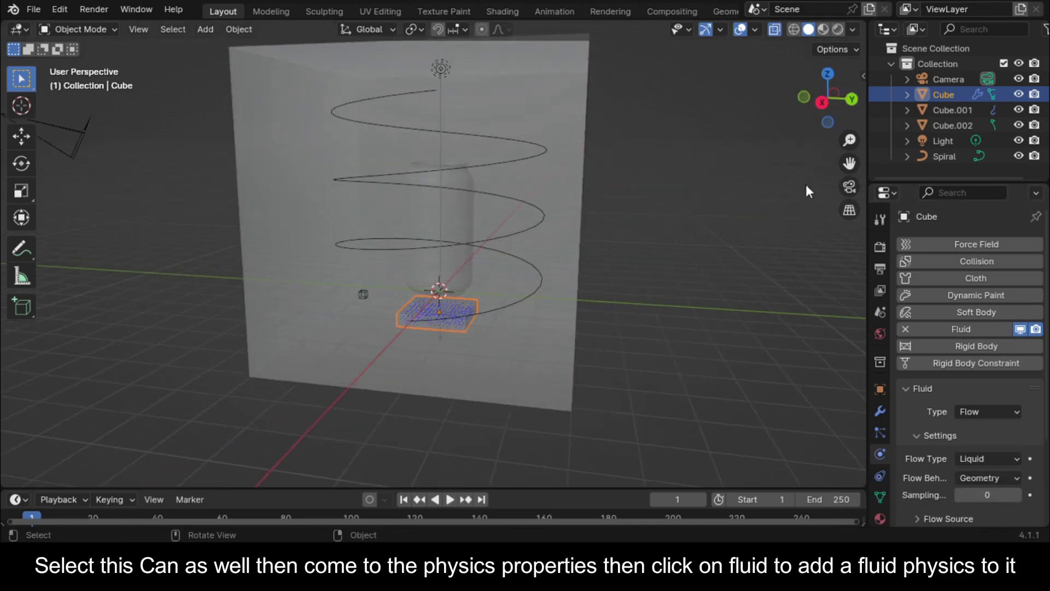
Step: Give the can, Cube.002, fluid physics of type Effector
click(452, 205)
click(452, 205)
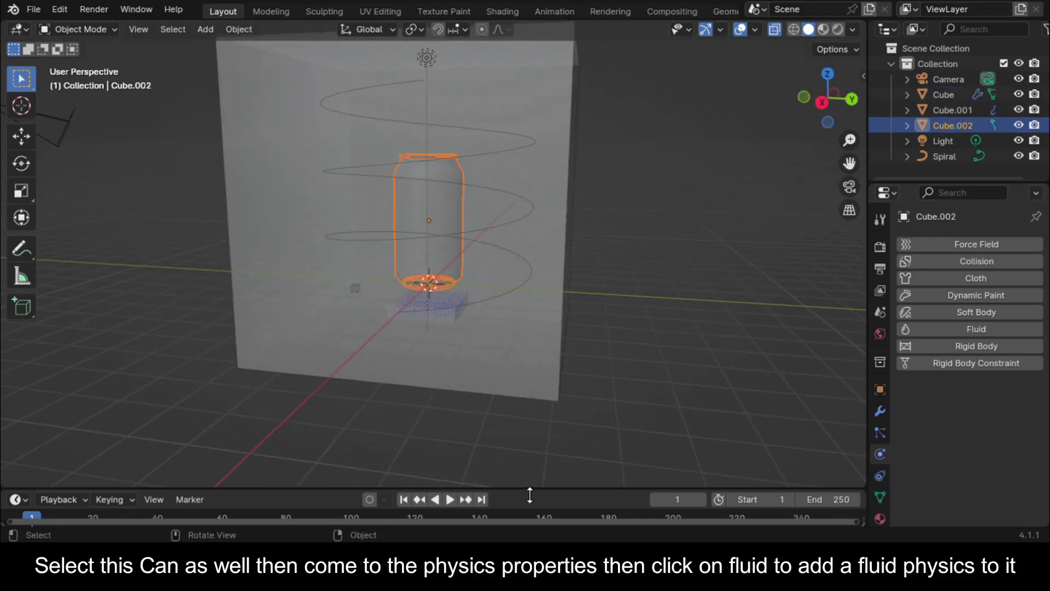
click(959, 335)
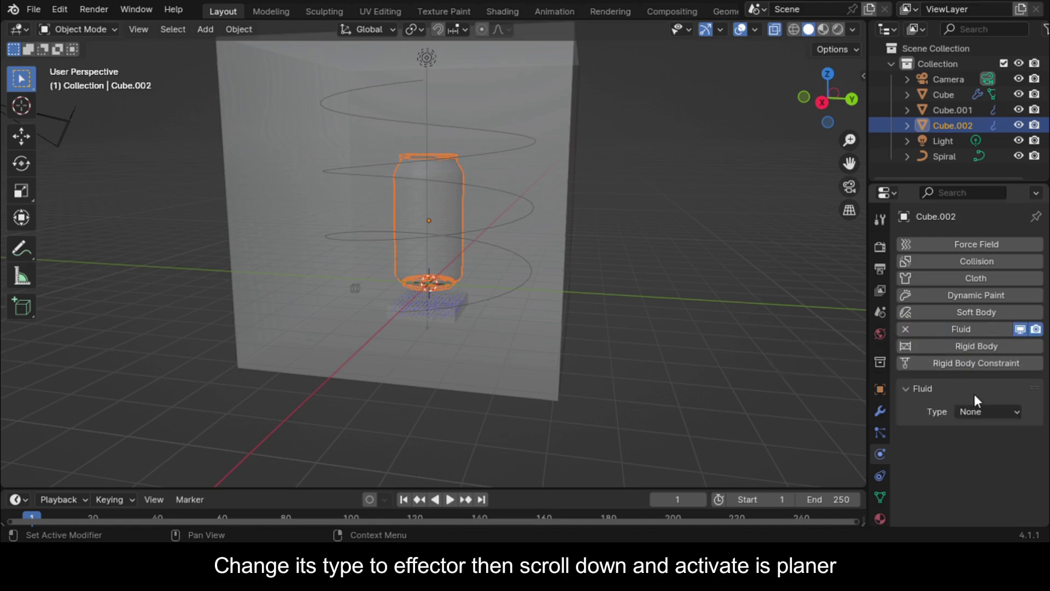
click(977, 411)
click(971, 477)
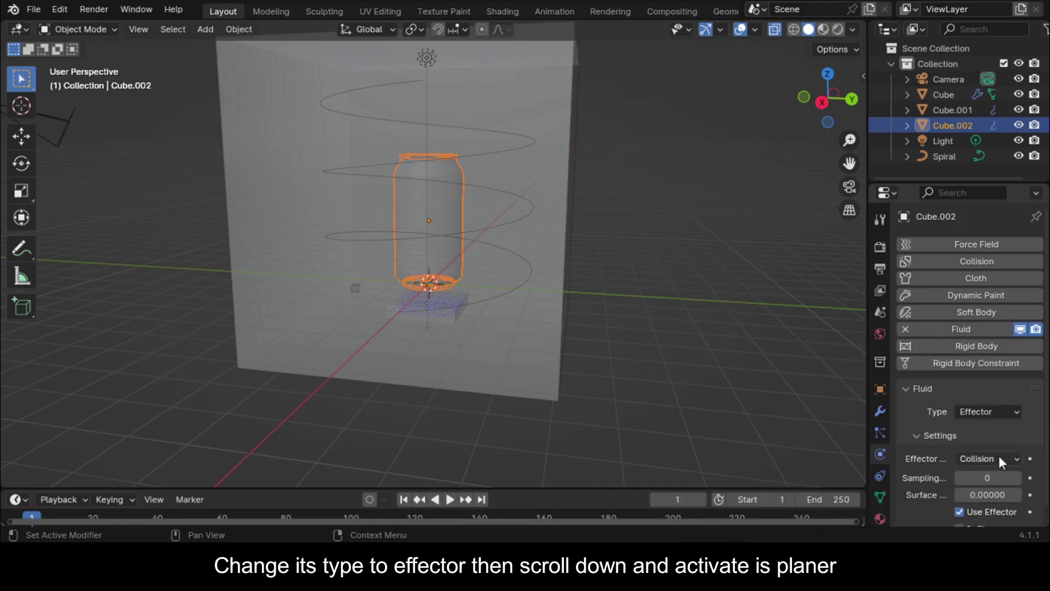
scroll(983, 476, down, 1)
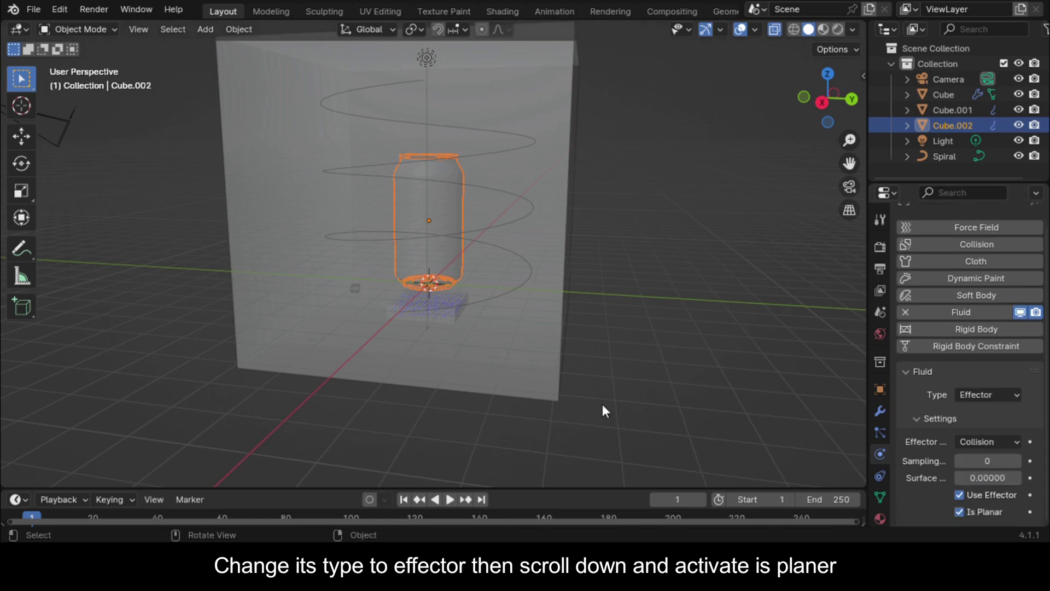
drag(552, 495, 552, 459)
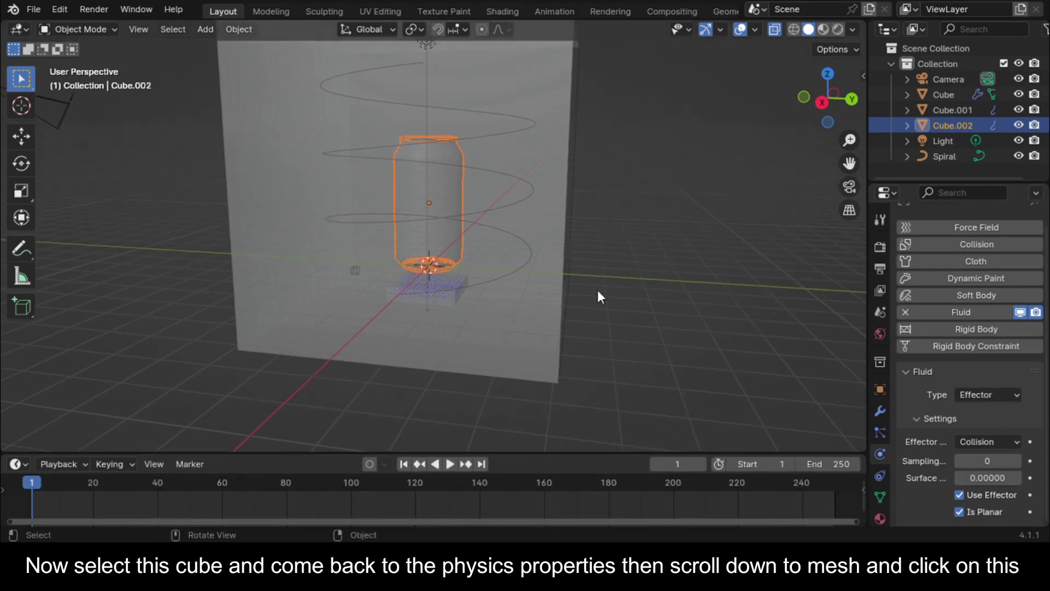
click(543, 308)
Step: Enable Mesh generation on the liquid domain and save the file
scroll(971, 446, down, 15)
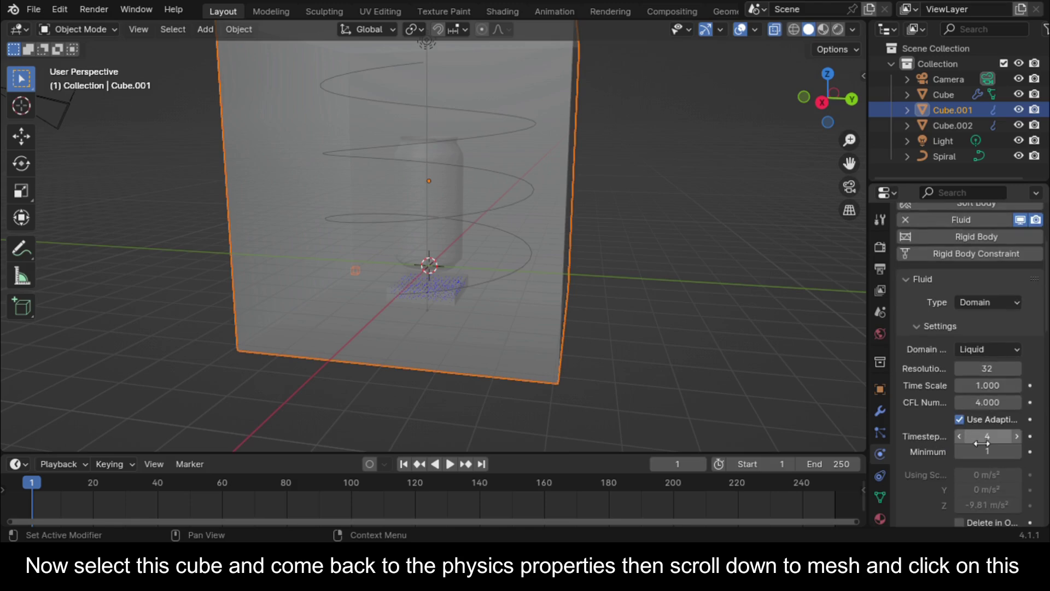
scroll(979, 443, down, 7)
click(929, 355)
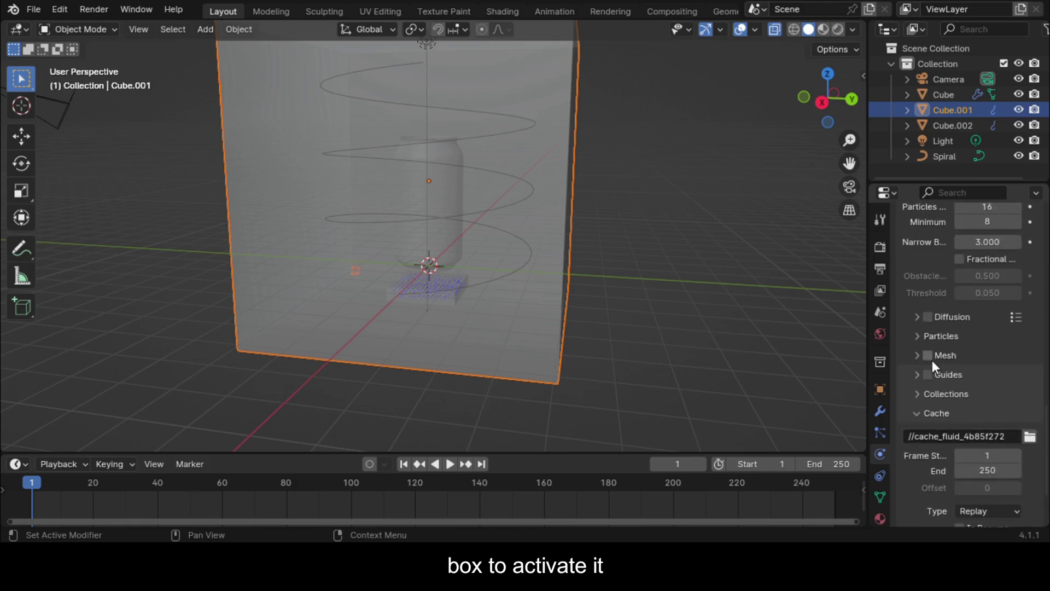
key(ctrl+s)
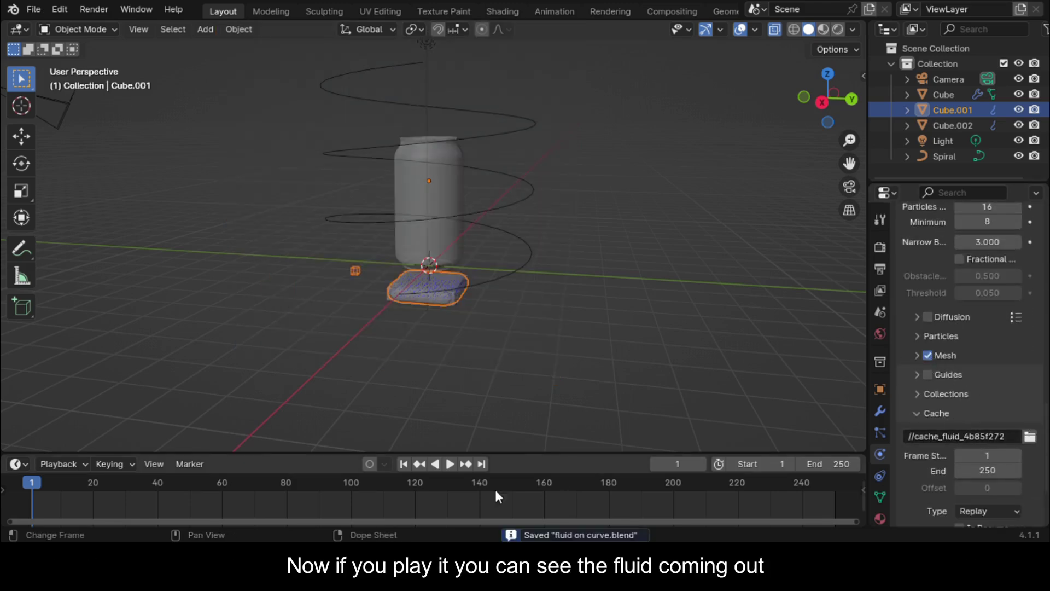
Step: Preview the liquid simulation, turn X-ray off, return to frame 1 and save
click(452, 464)
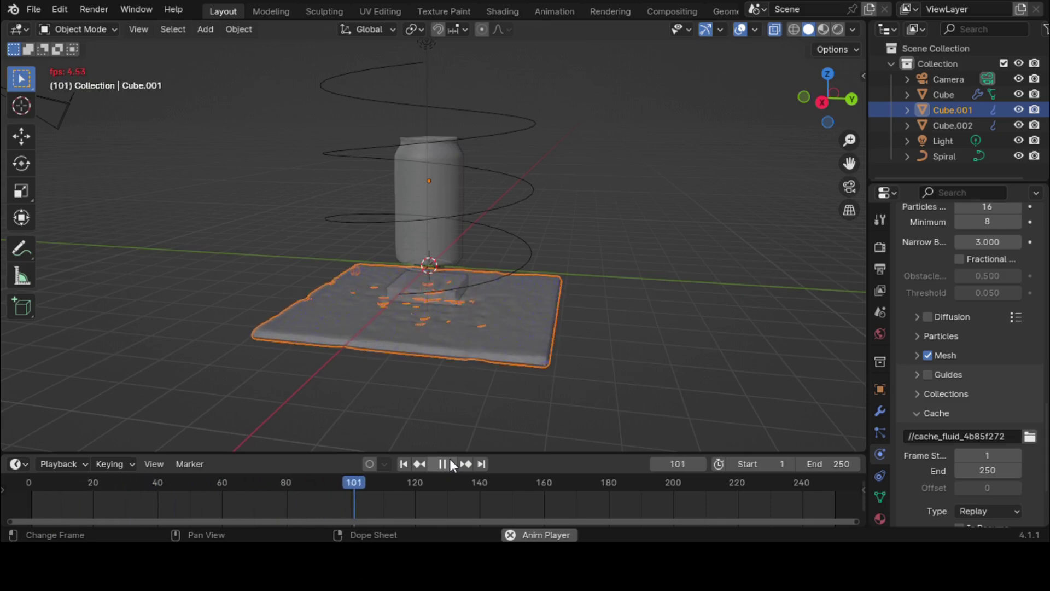
click(452, 464)
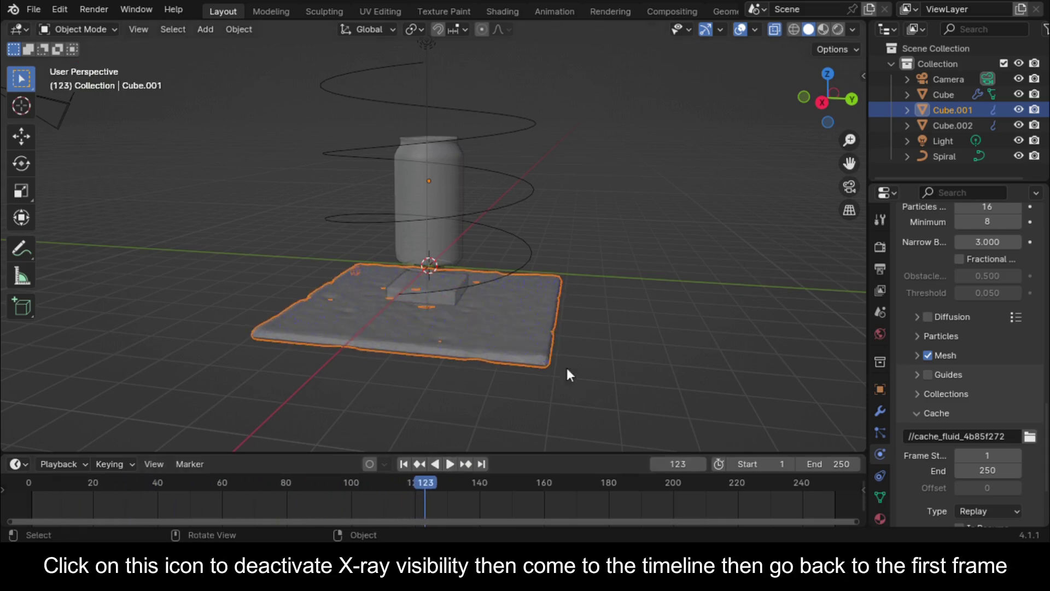
click(773, 34)
scroll(469, 363, up, 3)
middle_drag(469, 363, 467, 405)
alt+scroll(412, 499, down, 20)
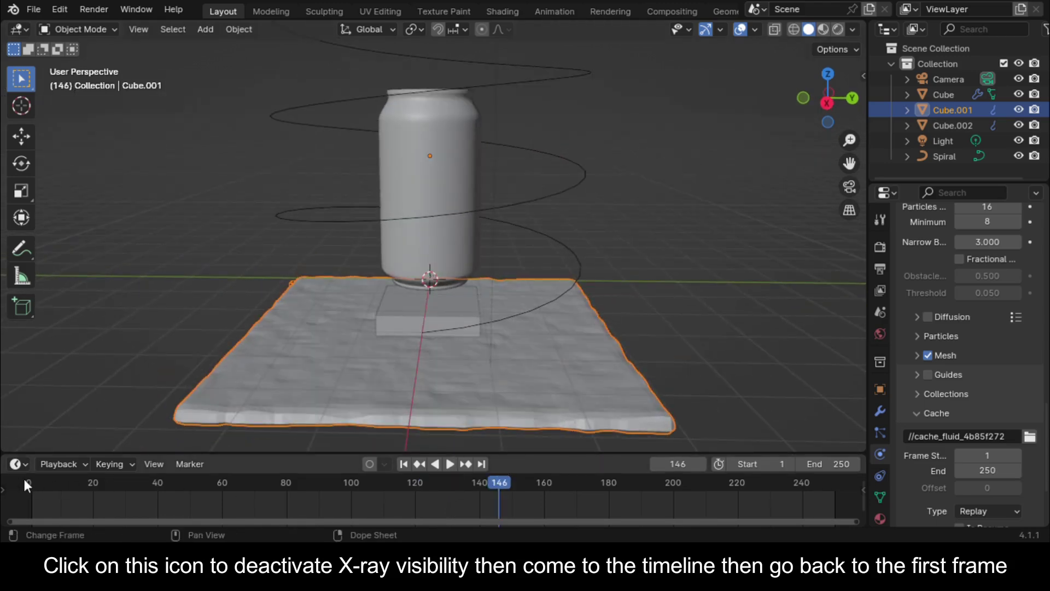
key(shift+Left)
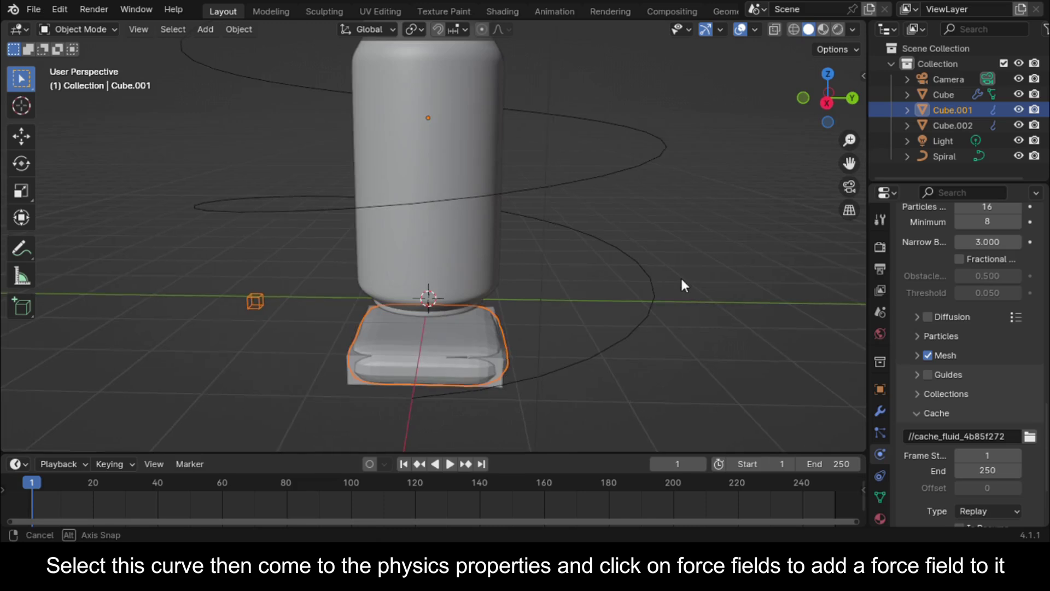
middle_drag(681, 281, 641, 320)
key(ctrl+s)
Step: Add a Force Field with Shape set to Curve to the Spiral curve
click(641, 320)
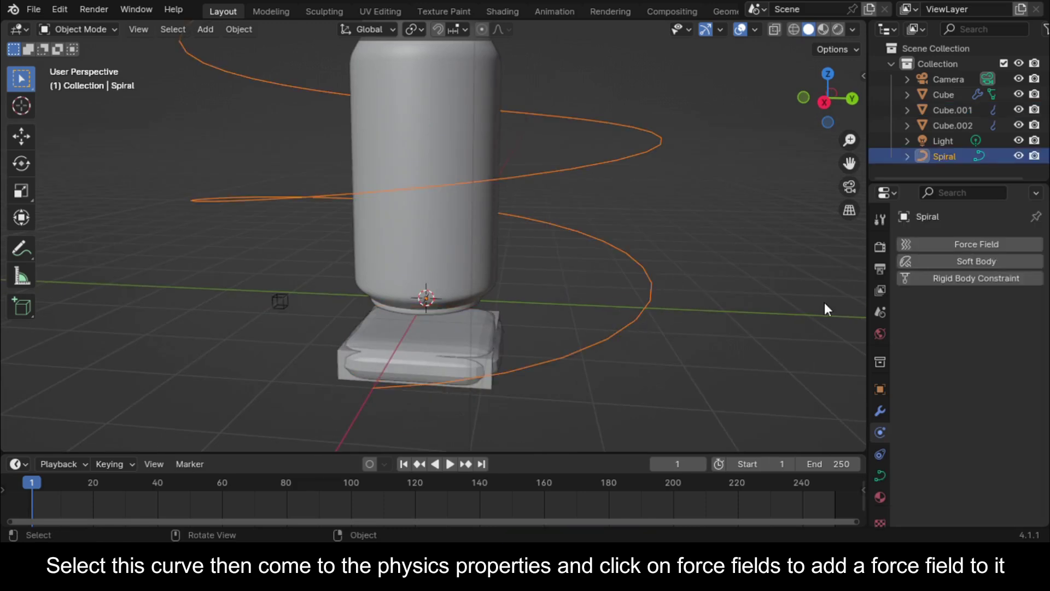
click(976, 246)
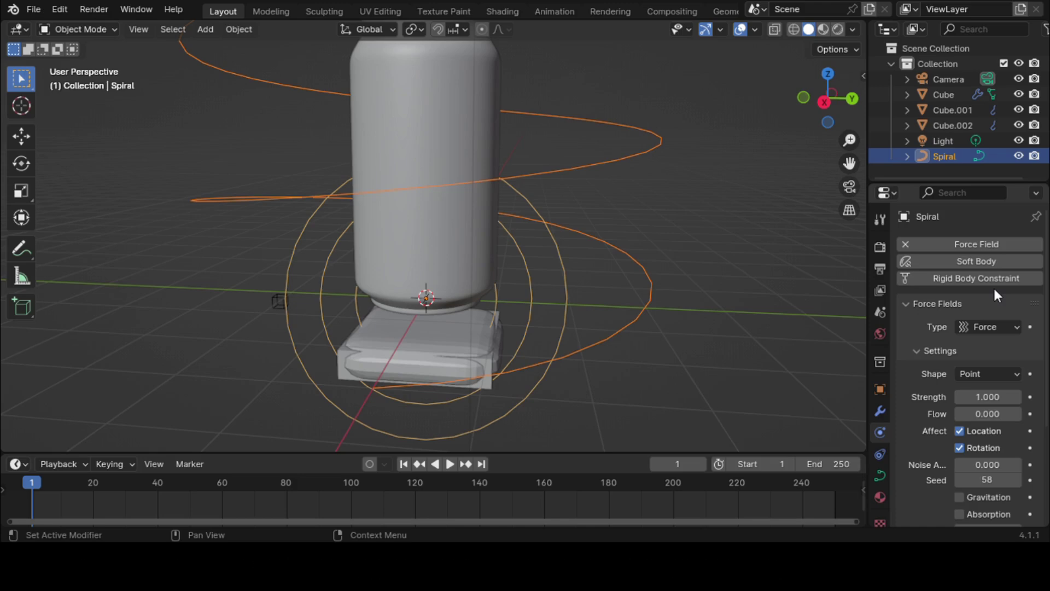
click(1015, 375)
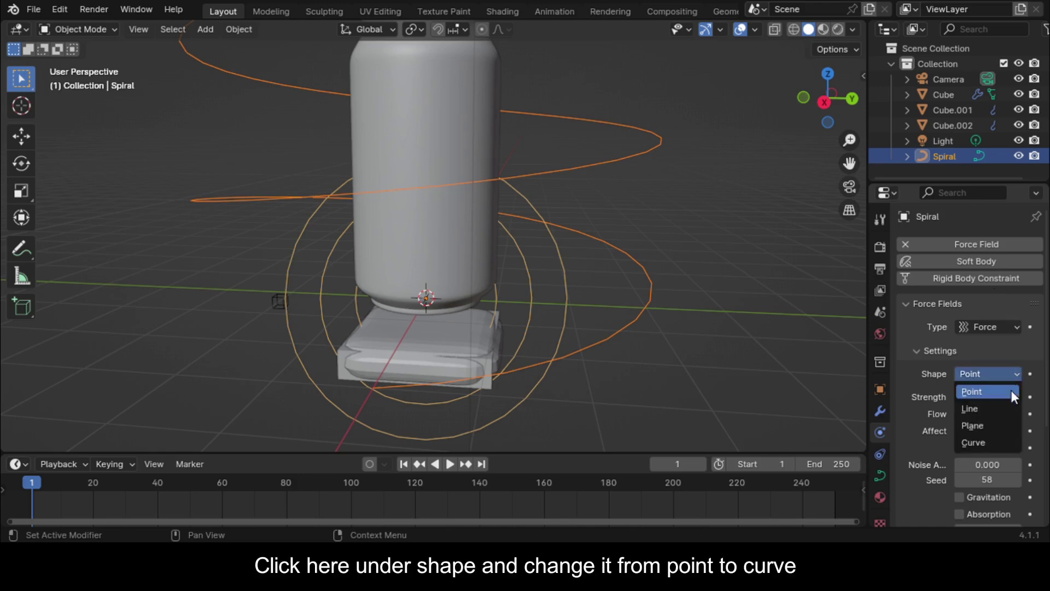
click(997, 438)
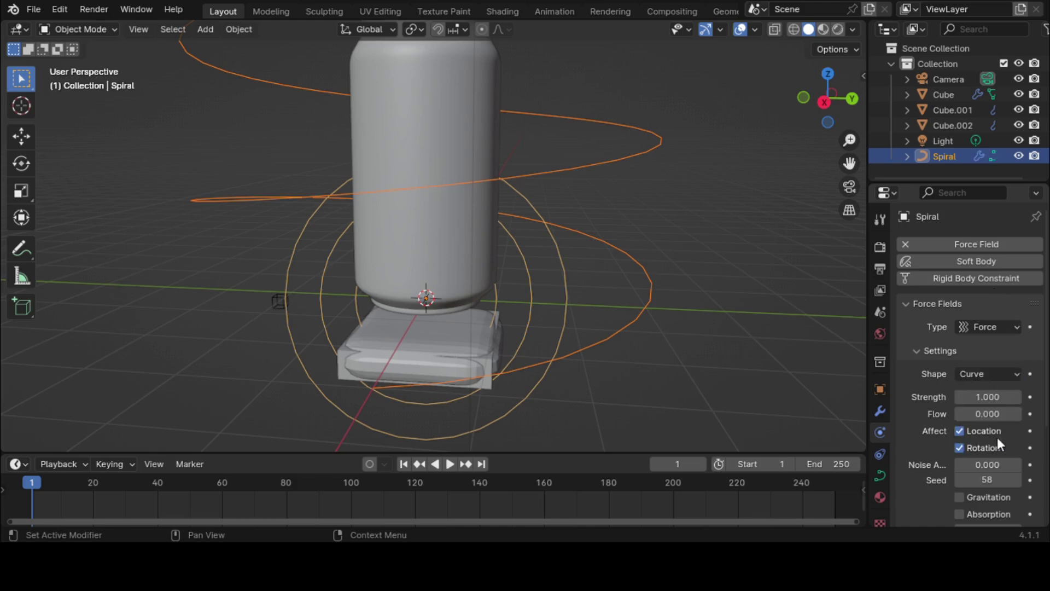
Step: Play the simulation to watch the liquid pushed aside, then rewind to frame 1
click(448, 463)
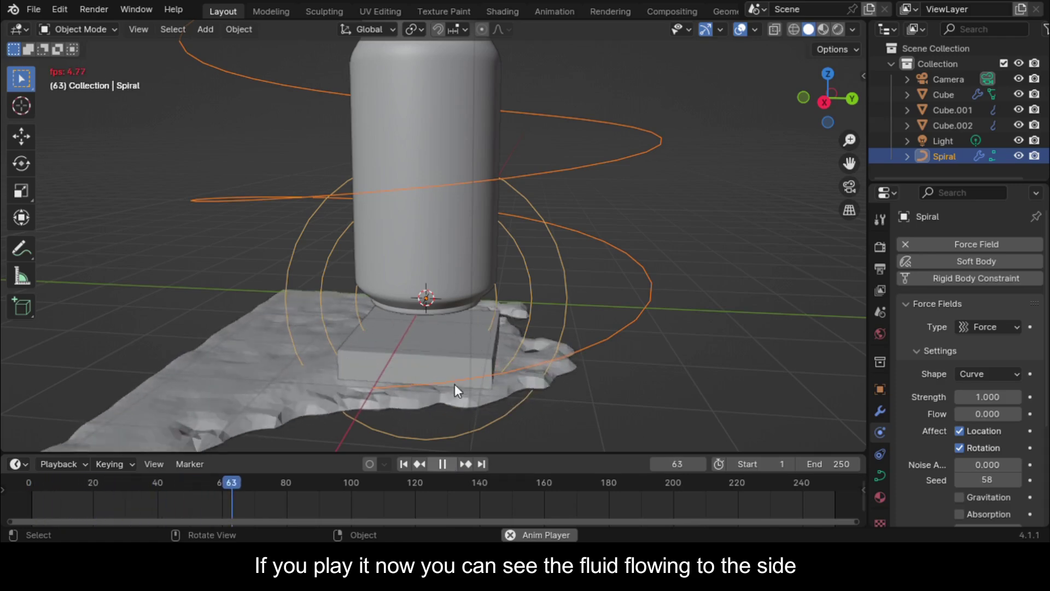
key(space)
scroll(513, 341, down, 4)
scroll(384, 416, up, 4)
drag(110, 475, 31, 477)
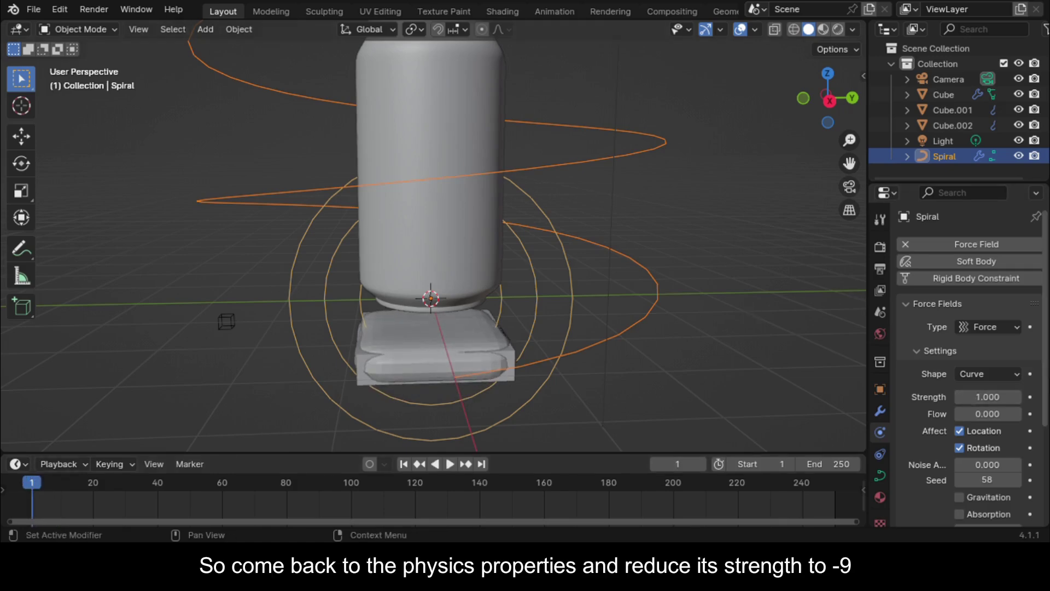
Step: Set the force field Strength to -9, save, and test playback
click(1001, 397)
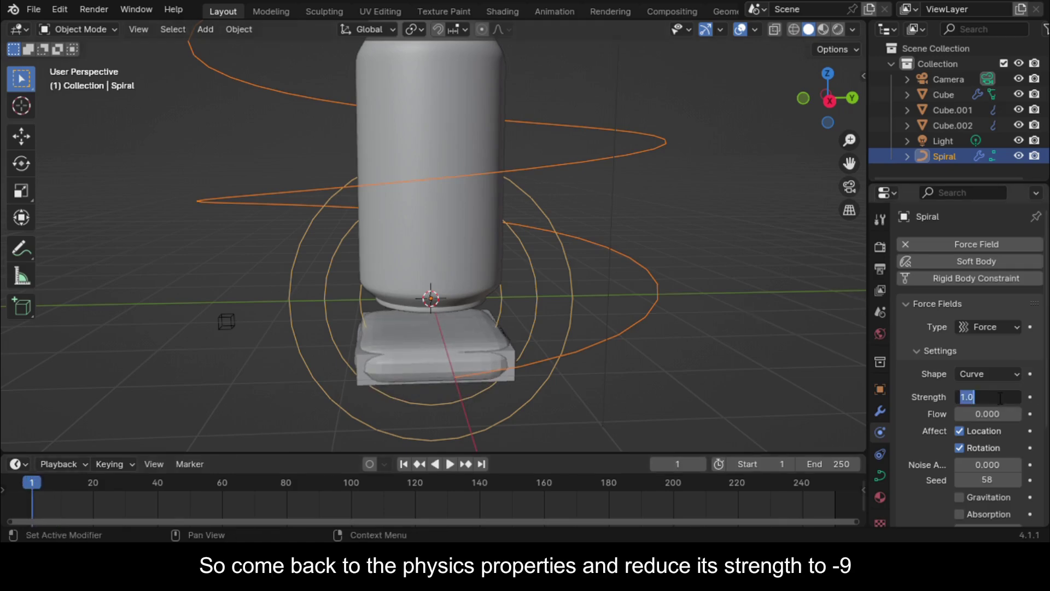
text(-8)
key(BackSpace)
text(9)
key(Return)
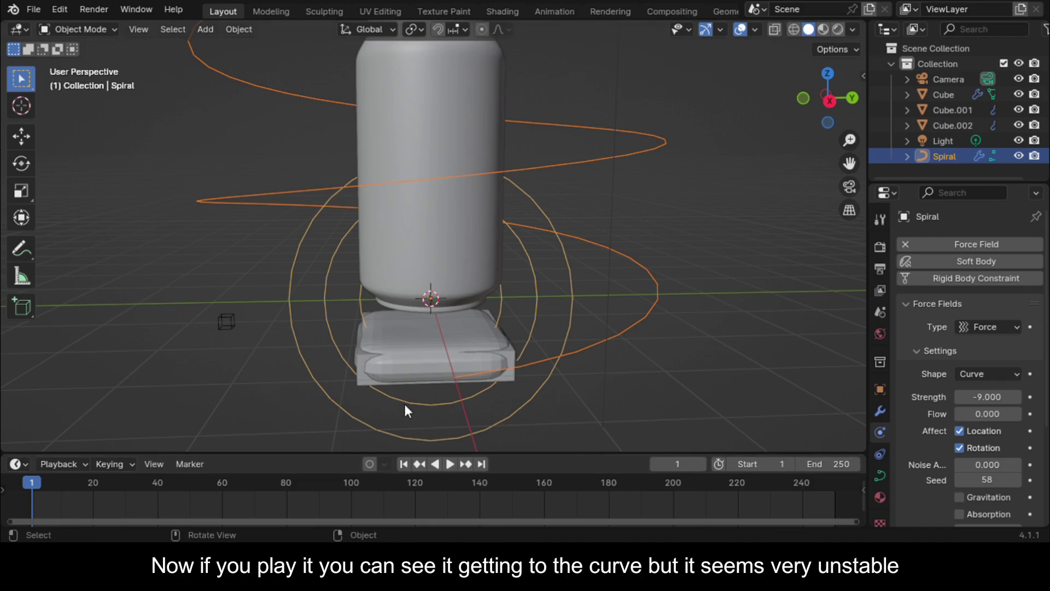
key(ctrl+s)
click(448, 464)
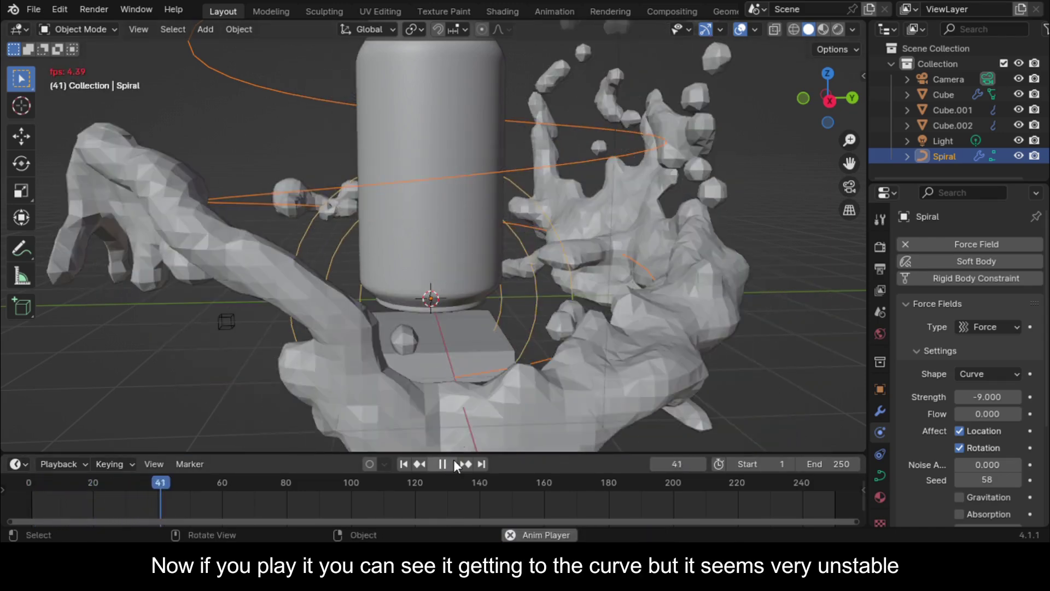
key(space)
middle_drag(606, 281, 492, 355)
drag(300, 480, 154, 481)
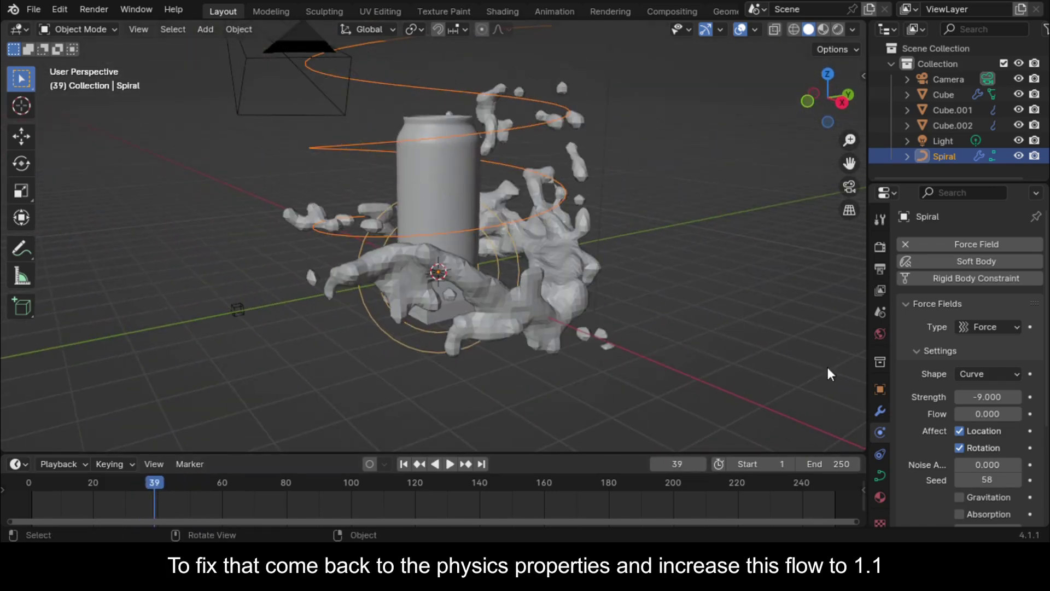
Step: Set the force field Flow to 1.1 and play the spiraling liquid
click(985, 414)
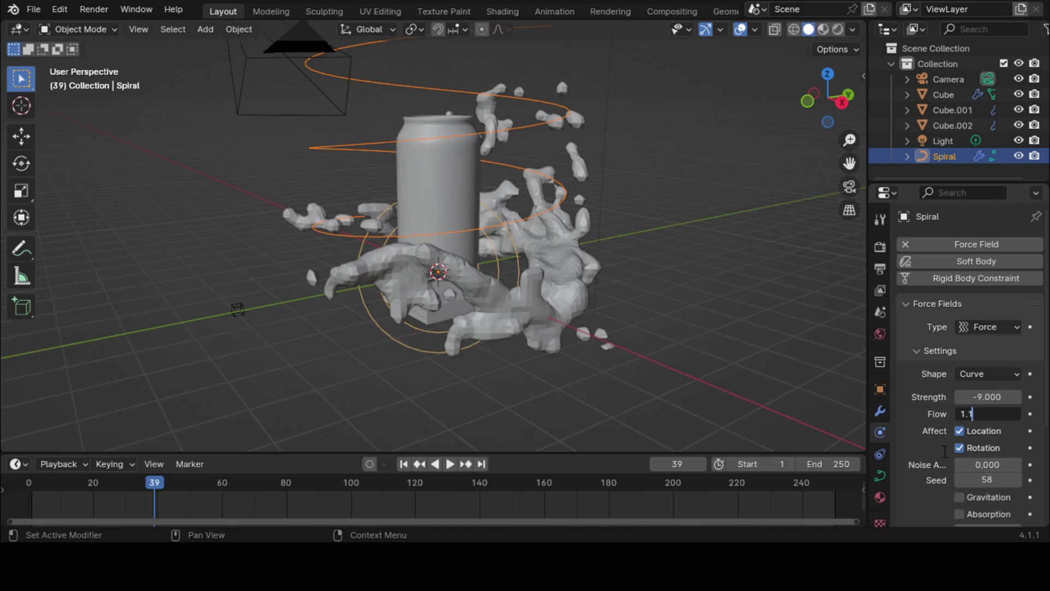
key(Return)
key(space)
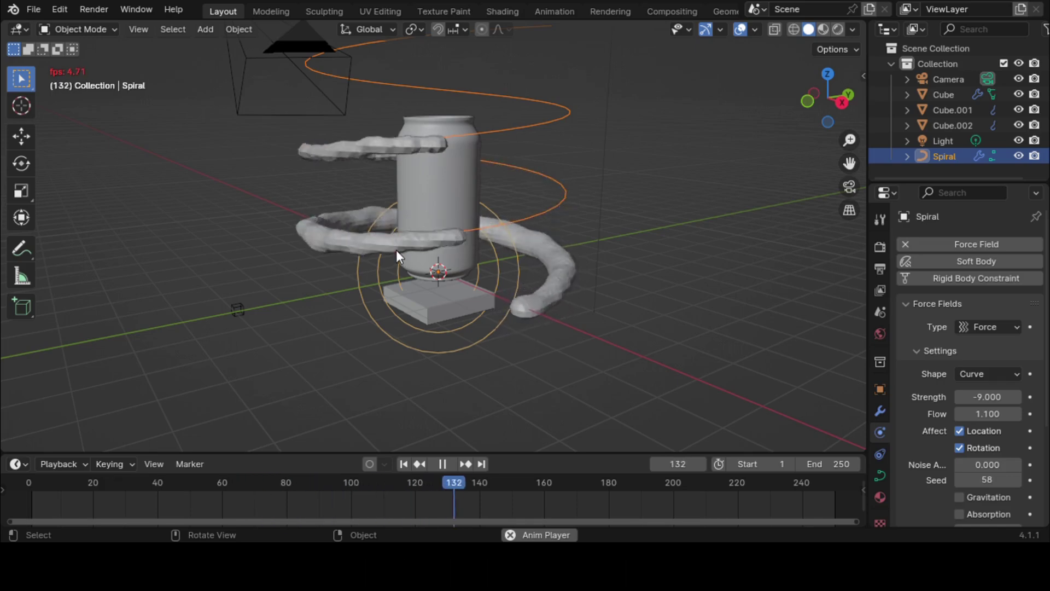
middle_drag(399, 245, 779, 164)
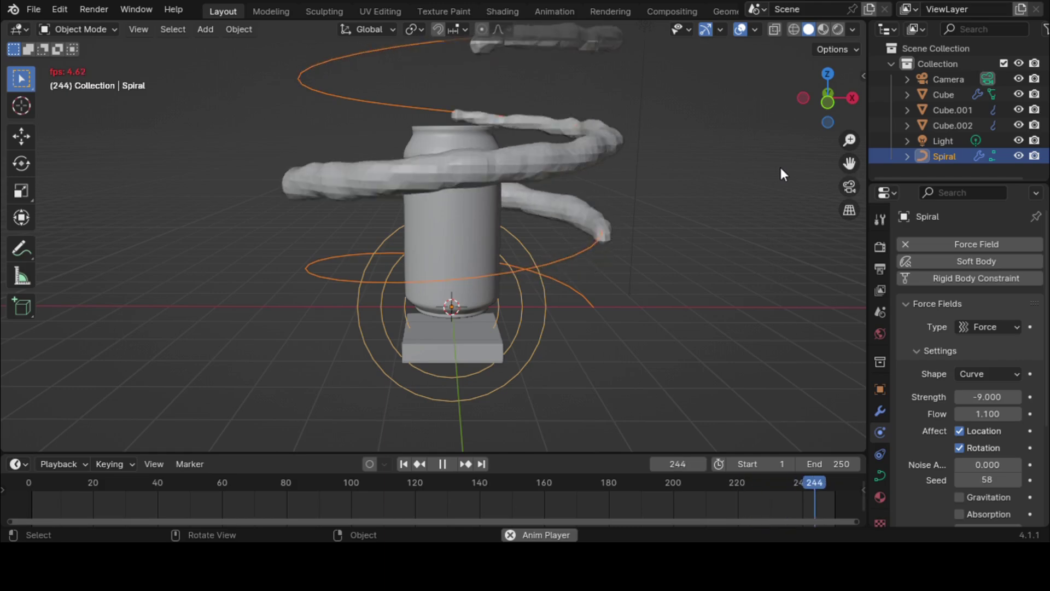
key(space)
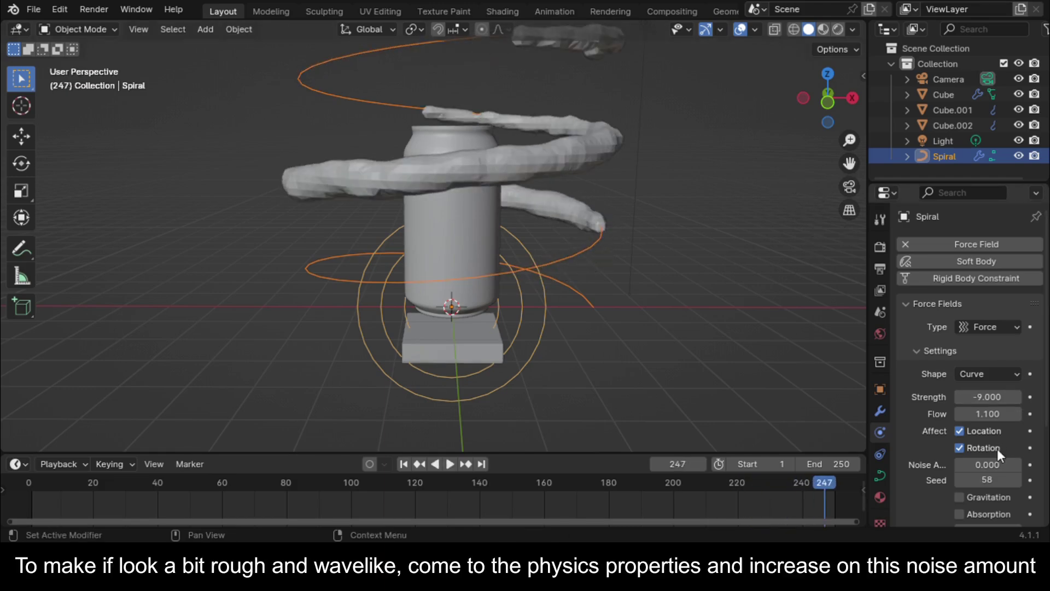
Step: Set the Spiral force field's Noise Amount to 3
click(987, 464)
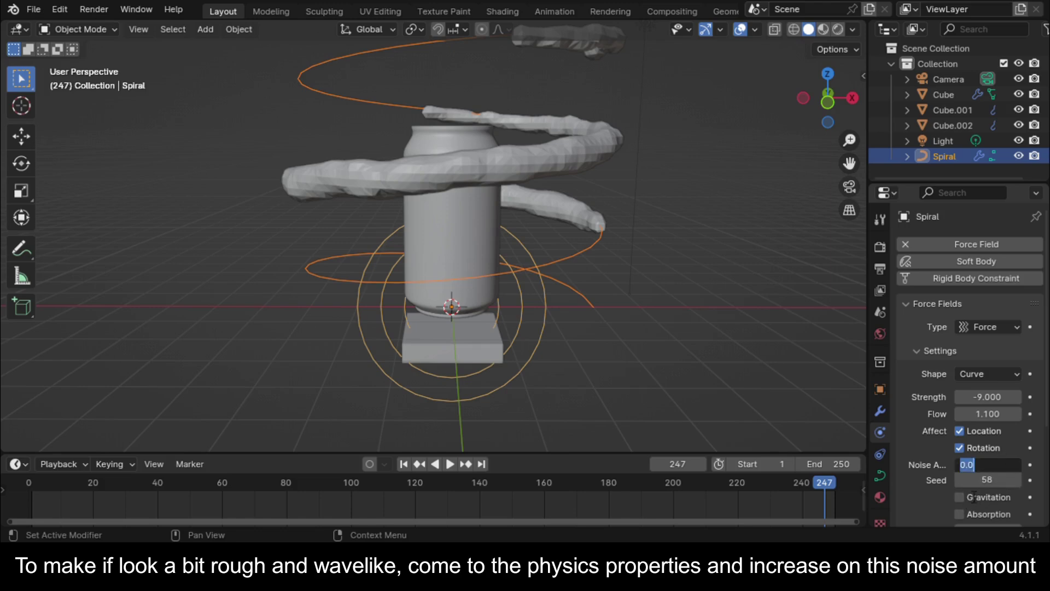
text(3)
key(Return)
Step: Replay the simulation from the start and select the Cube.001 domain
click(31, 482)
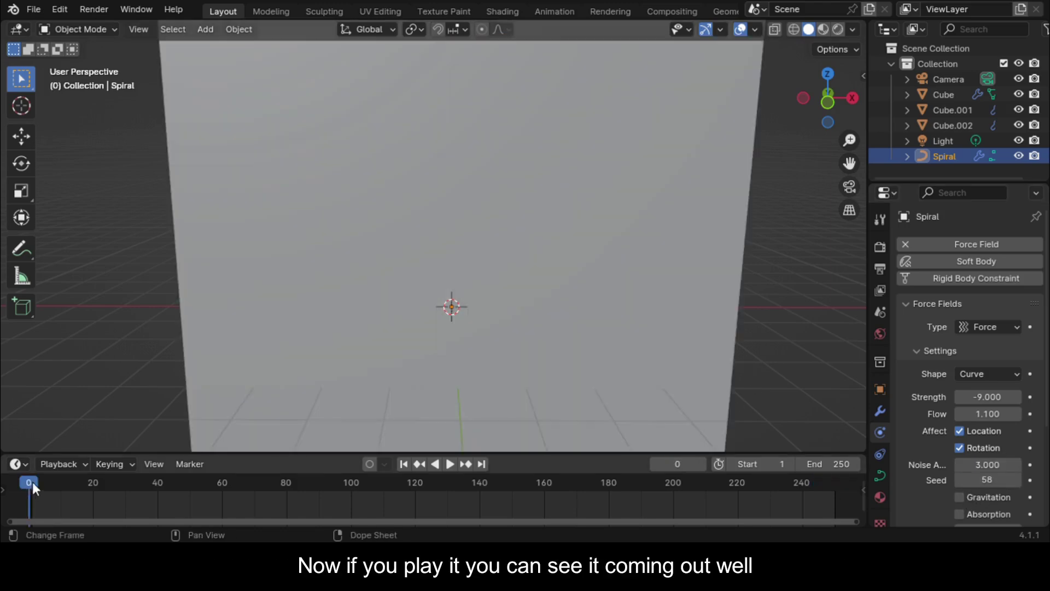
click(447, 462)
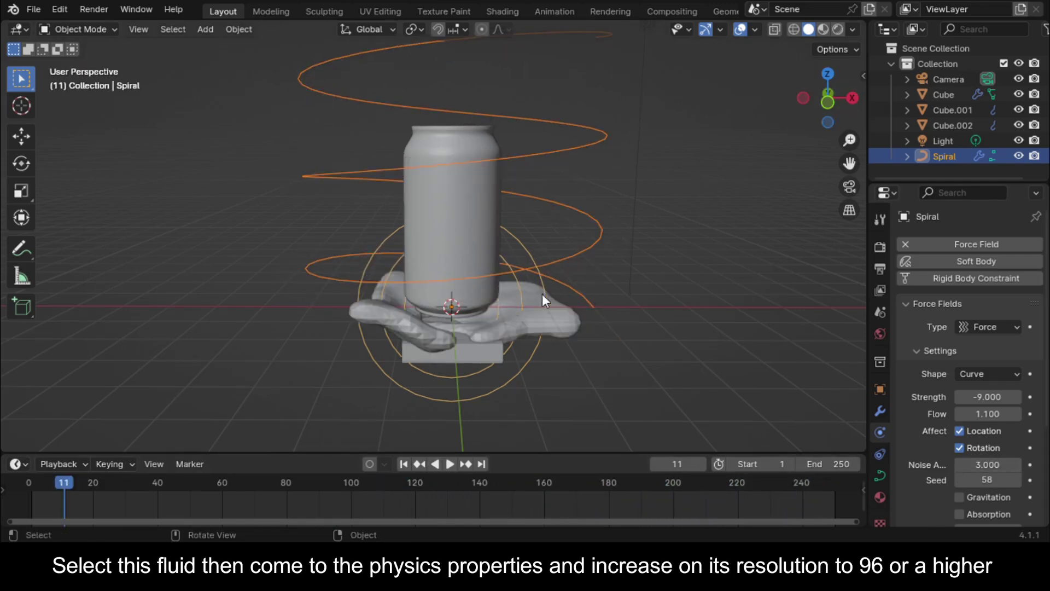
click(543, 294)
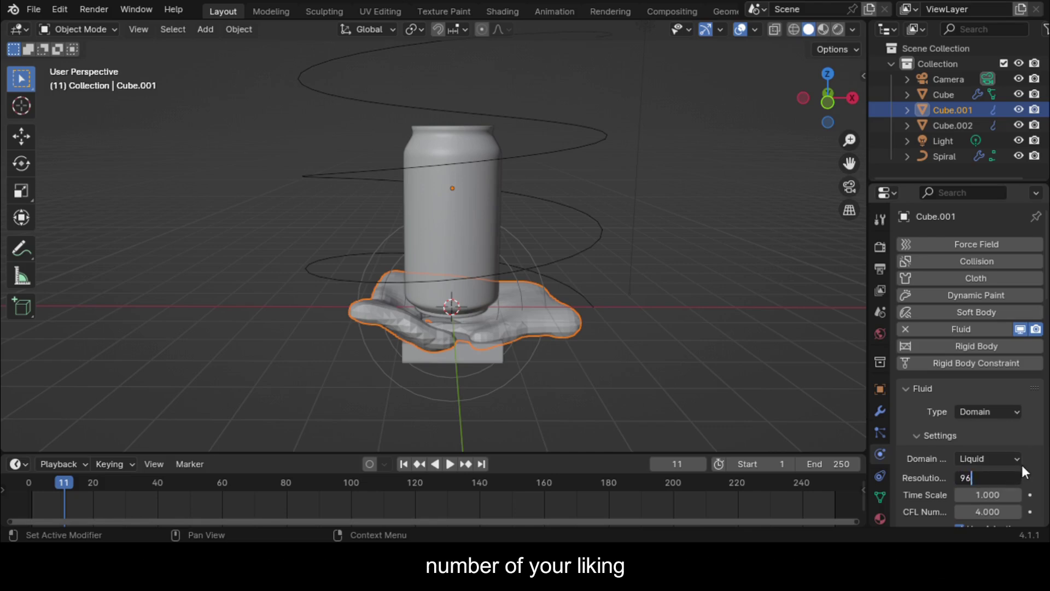
Step: Set the fluid domain resolution to 96 and the cache type to All
key(Return)
scroll(1007, 471, down, 10)
scroll(1007, 471, down, 10)
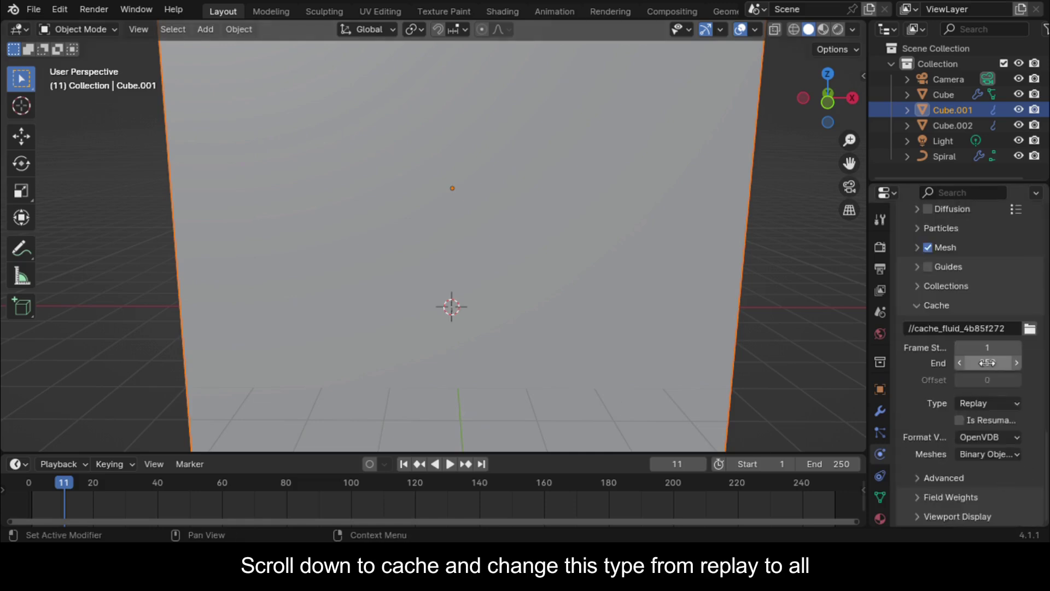
click(968, 405)
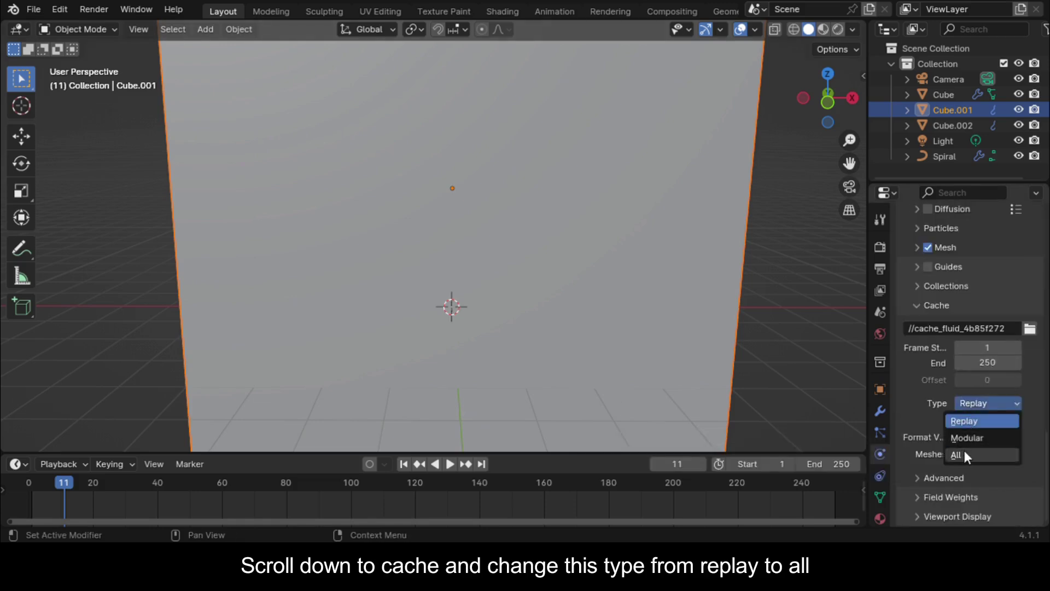
click(961, 454)
Step: Enable Is Resumable, bake the whole simulation, and play it from the start
click(960, 420)
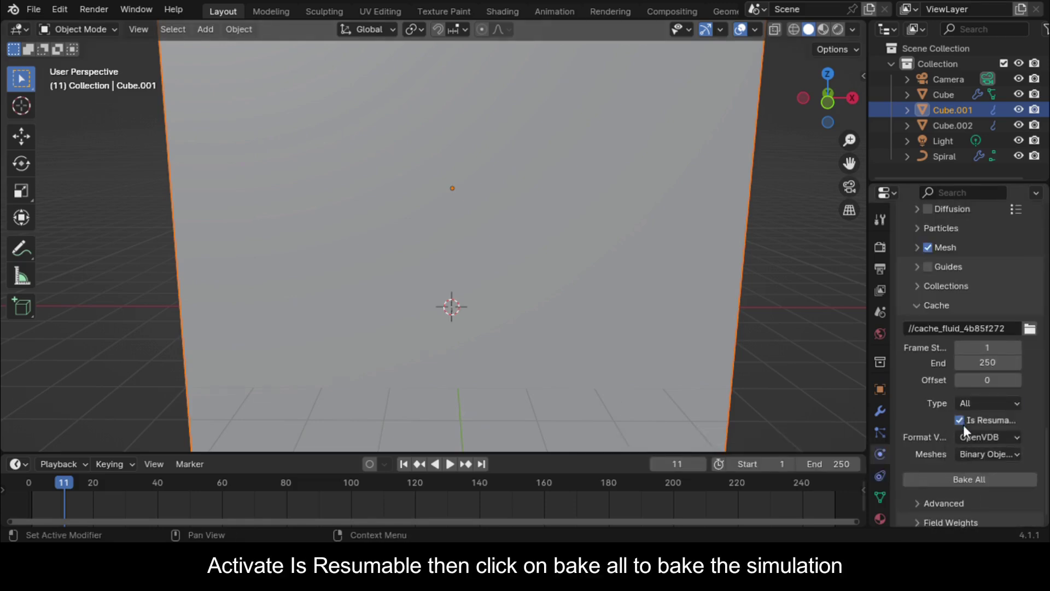
click(969, 479)
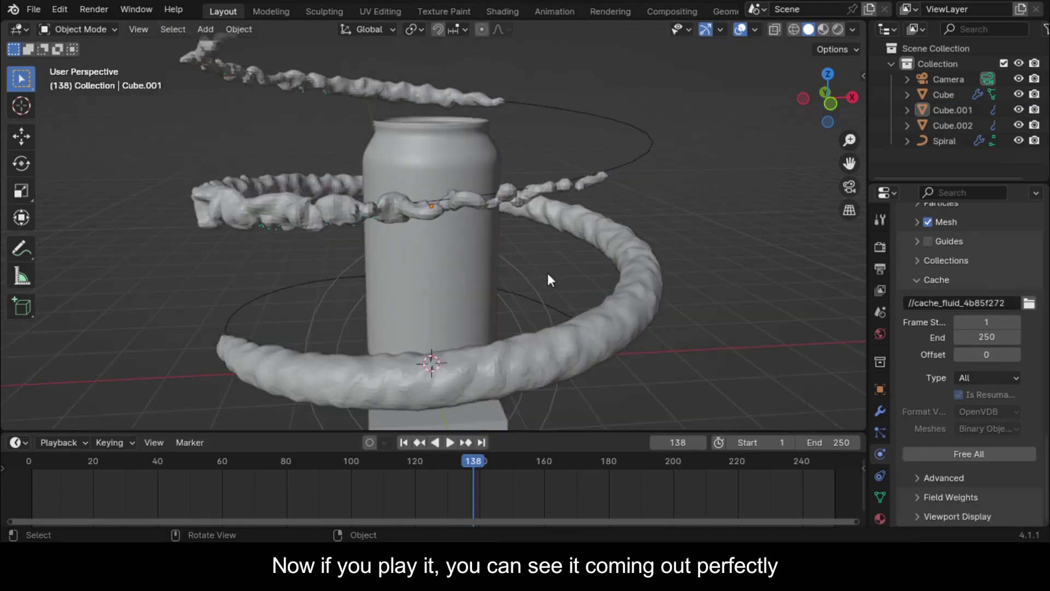
key(shift+Left)
key(space)
Step: Orbit around the can to inspect the baked liquid, then stop playback
scroll(394, 317, down, 4)
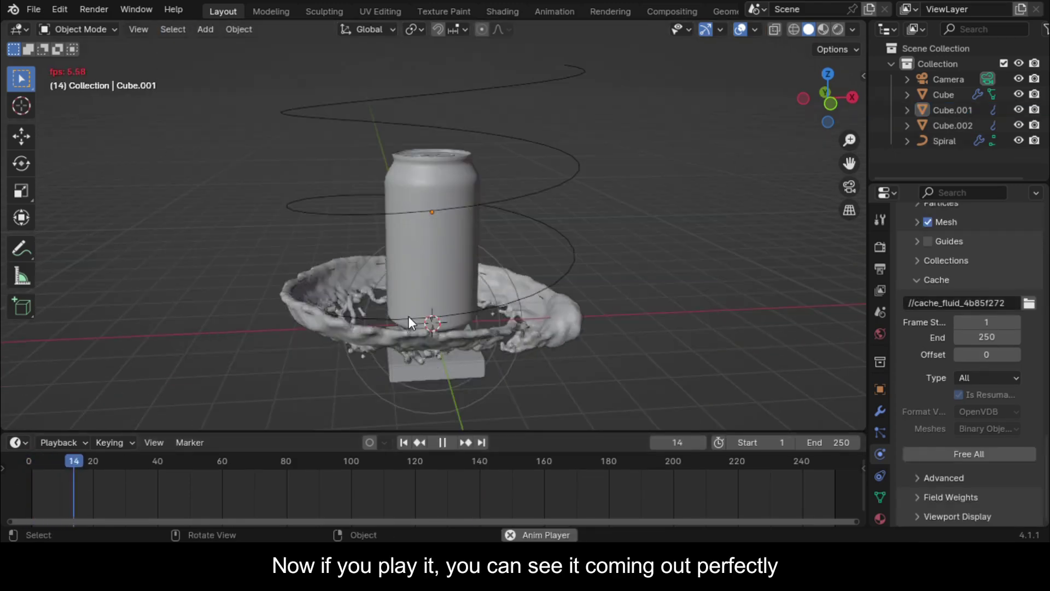
drag(796, 101, 652, 272)
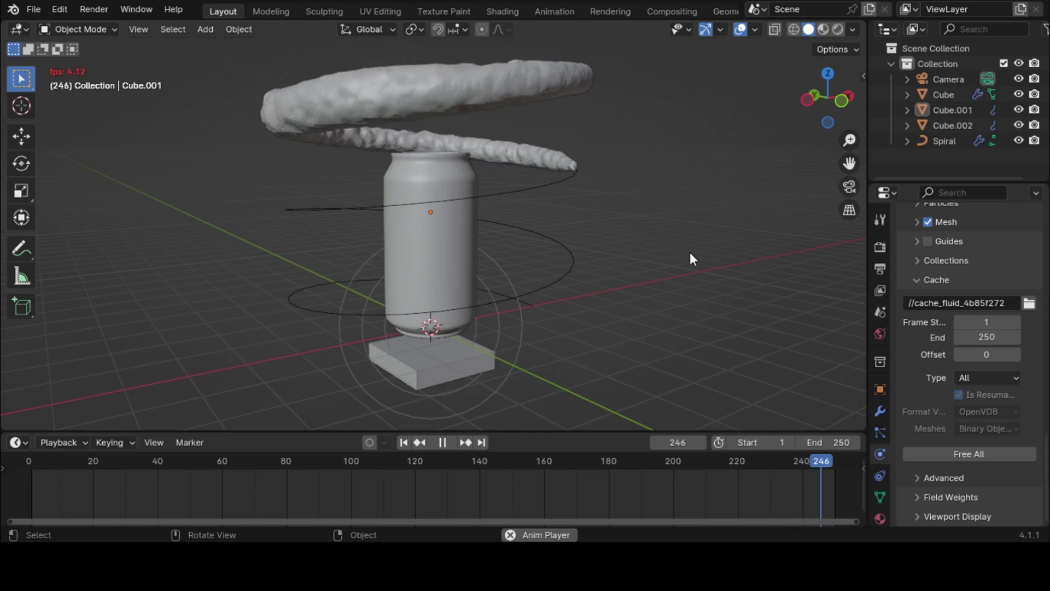
key(space)
scroll(548, 319, up, 5)
Step: Apply Shade Smooth by Angle (30°, Keep Sharp Edges) to fluid Cube.001 and replay the animation
click(548, 318)
click(239, 29)
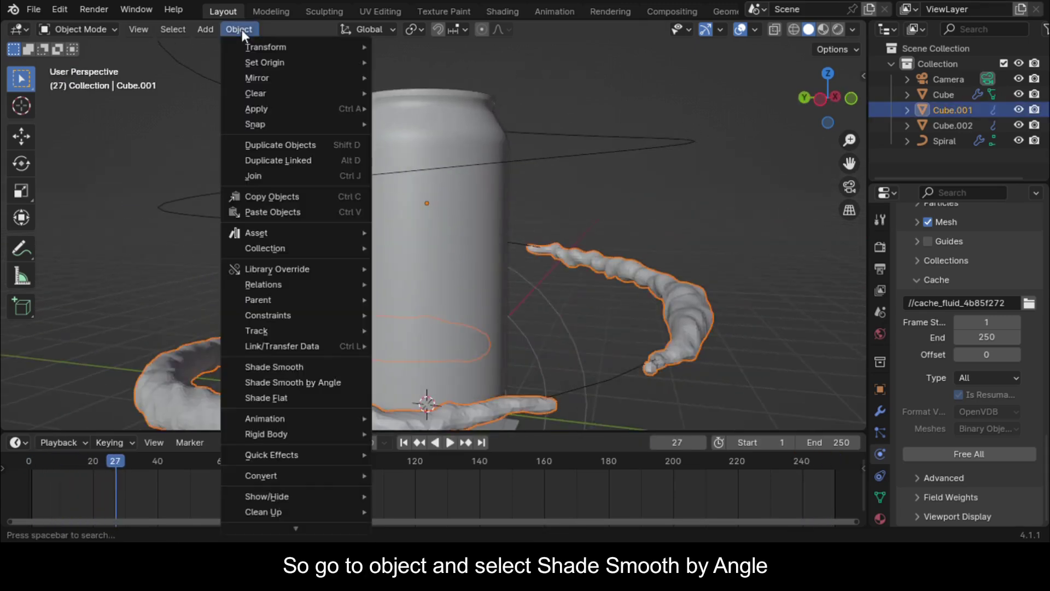
click(314, 379)
middle_drag(574, 307, 639, 303)
key(space)
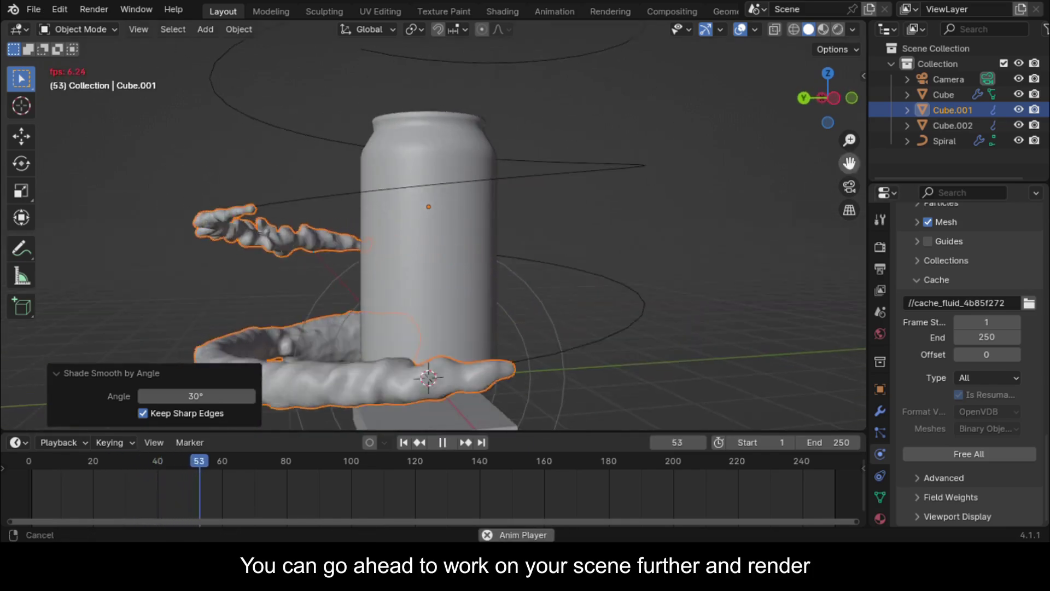